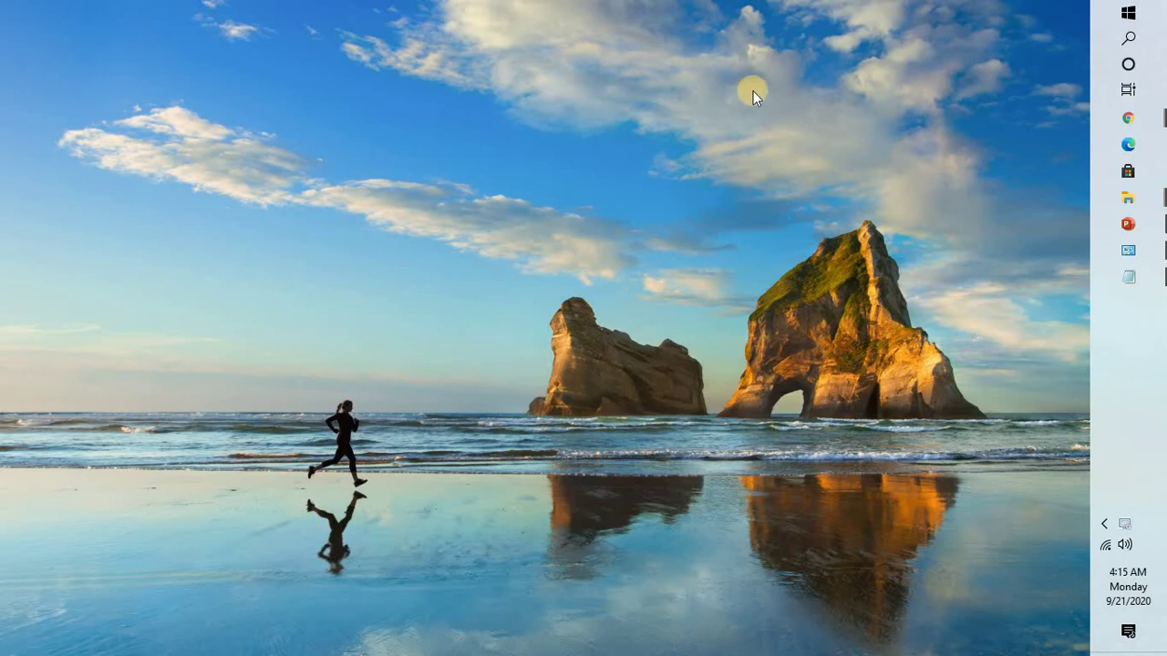
Switch the desktop to the next wallpaper, the underwater snorkeler image
right_click(592, 193)
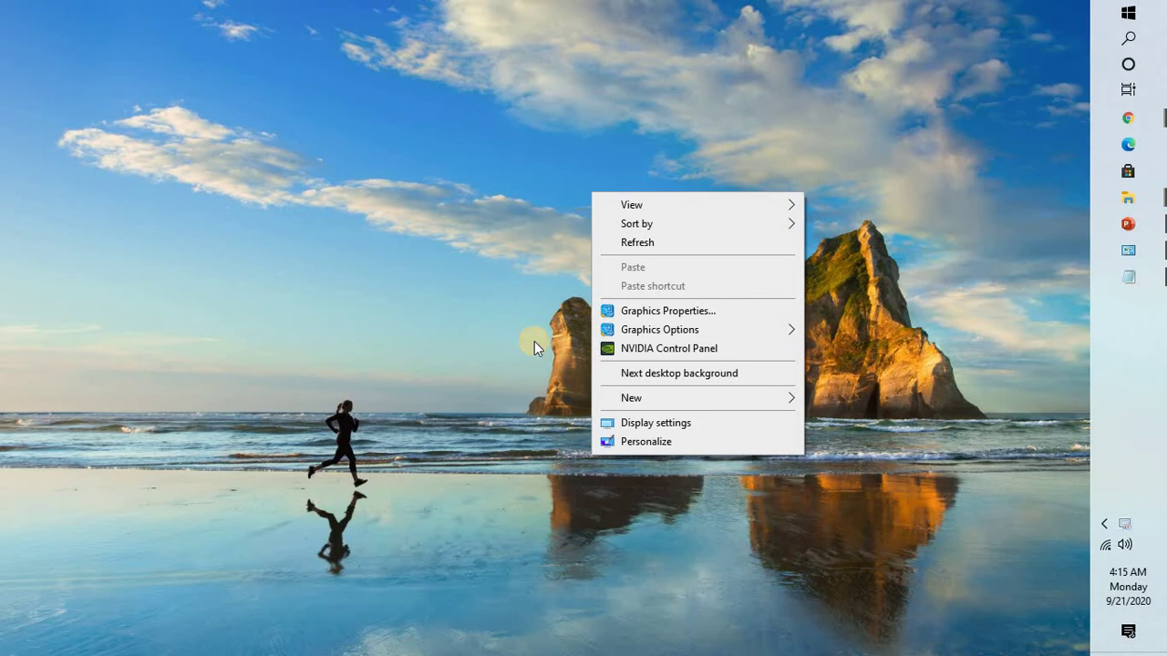
click(678, 373)
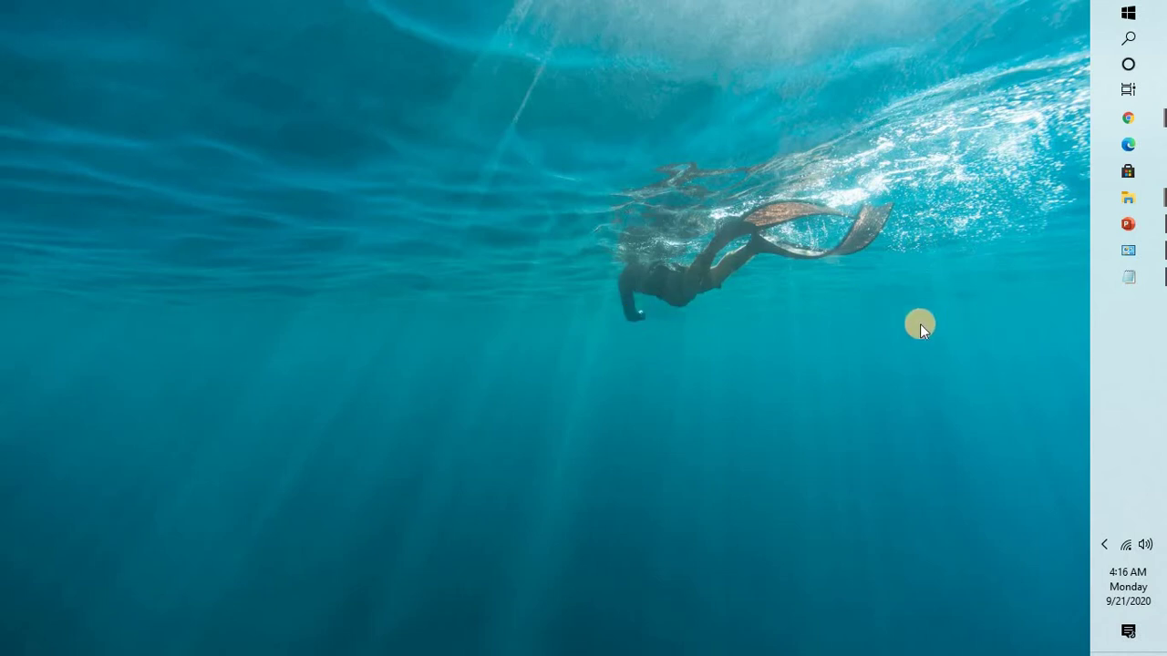
Launch Run through Windows search and clear its pre-filled text
key(super+r)
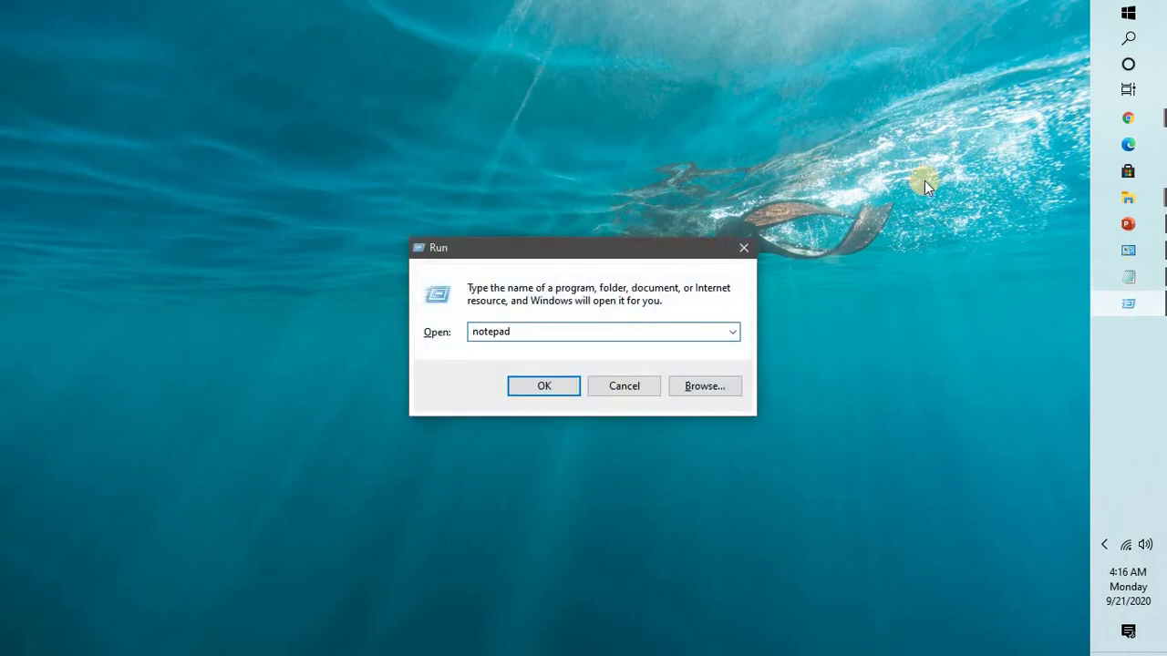
key(Escape)
click(1131, 38)
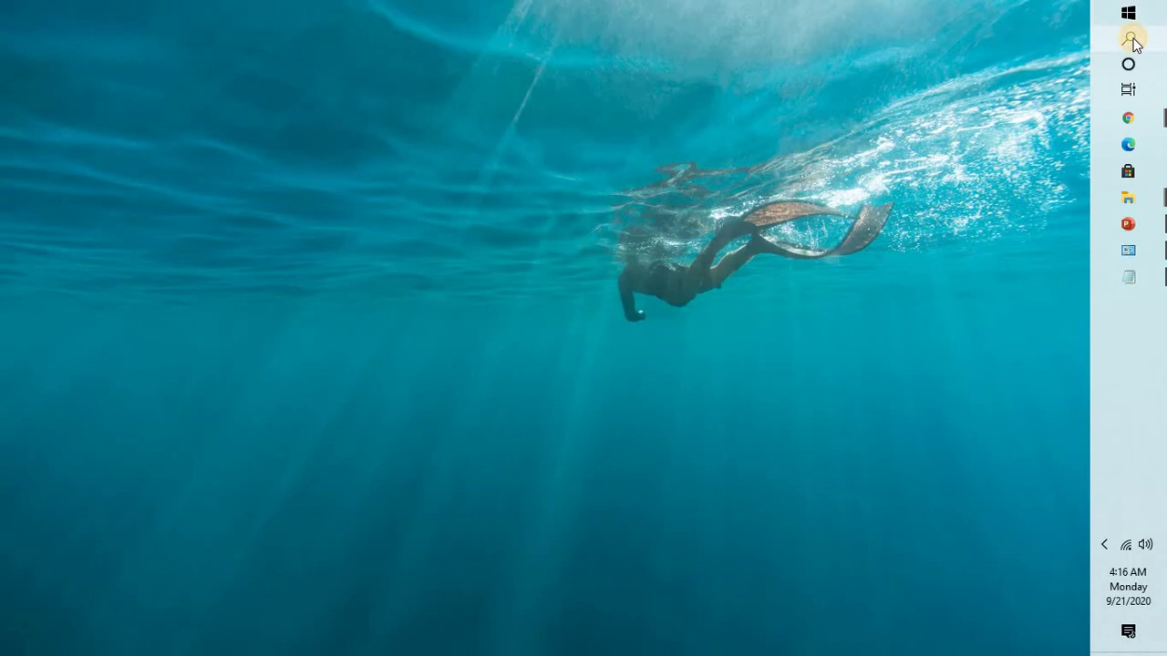
text(run)
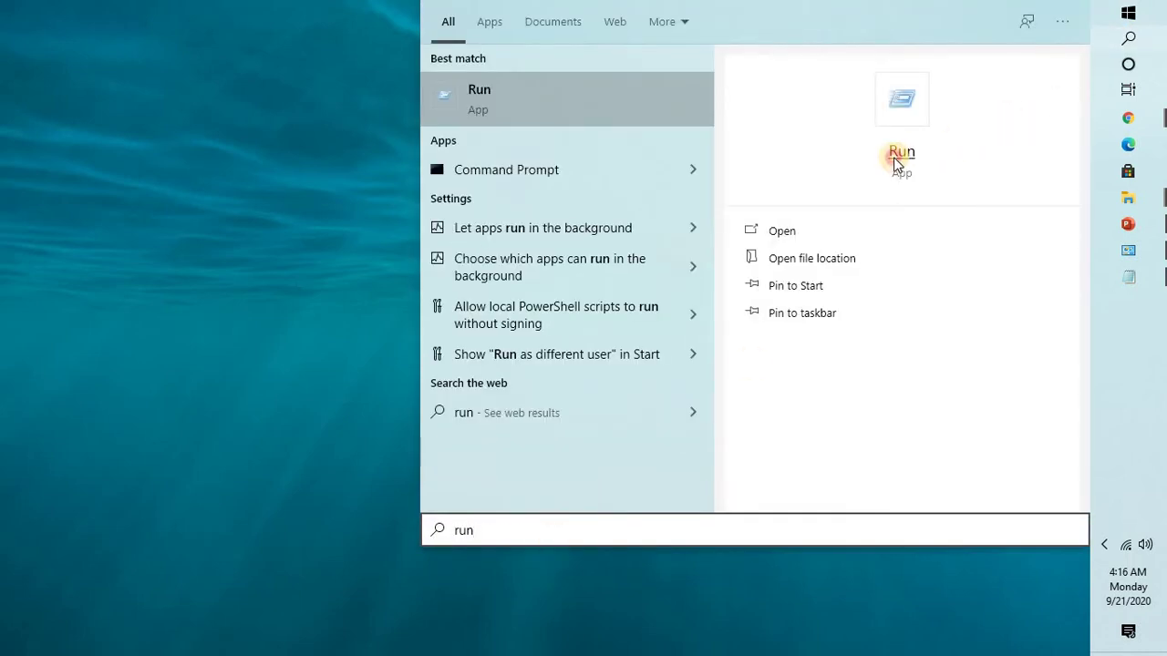
click(894, 155)
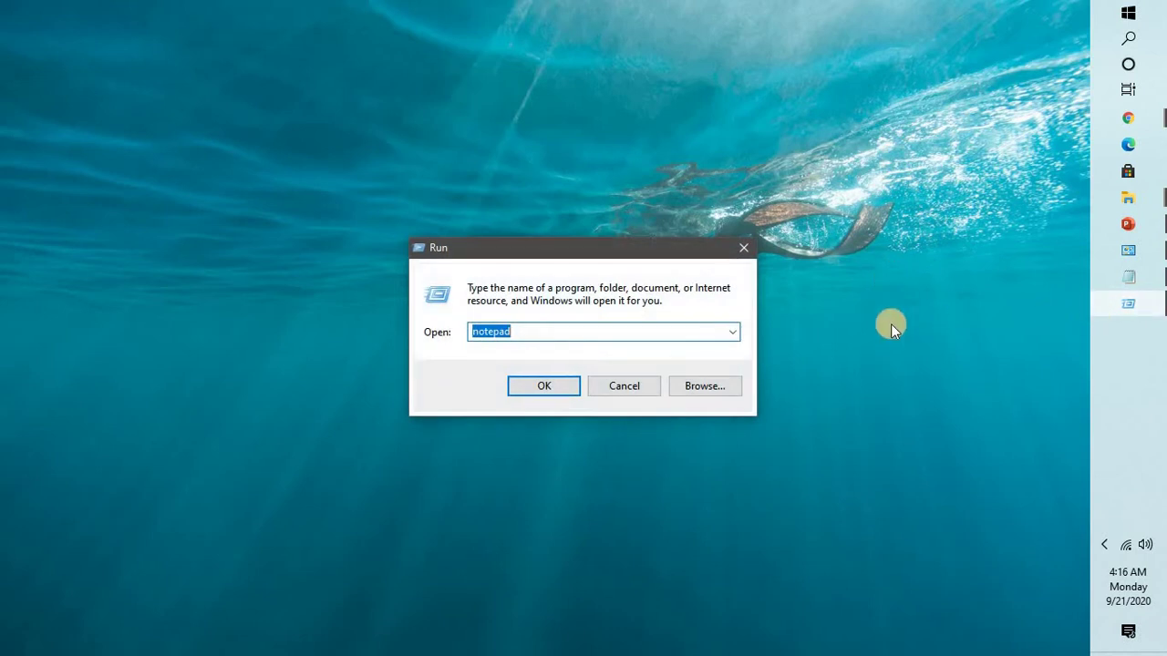
key(BackSpace)
Select the Themes folder path line in the Notepad notes, then reopen Run with Win+R
click(1129, 277)
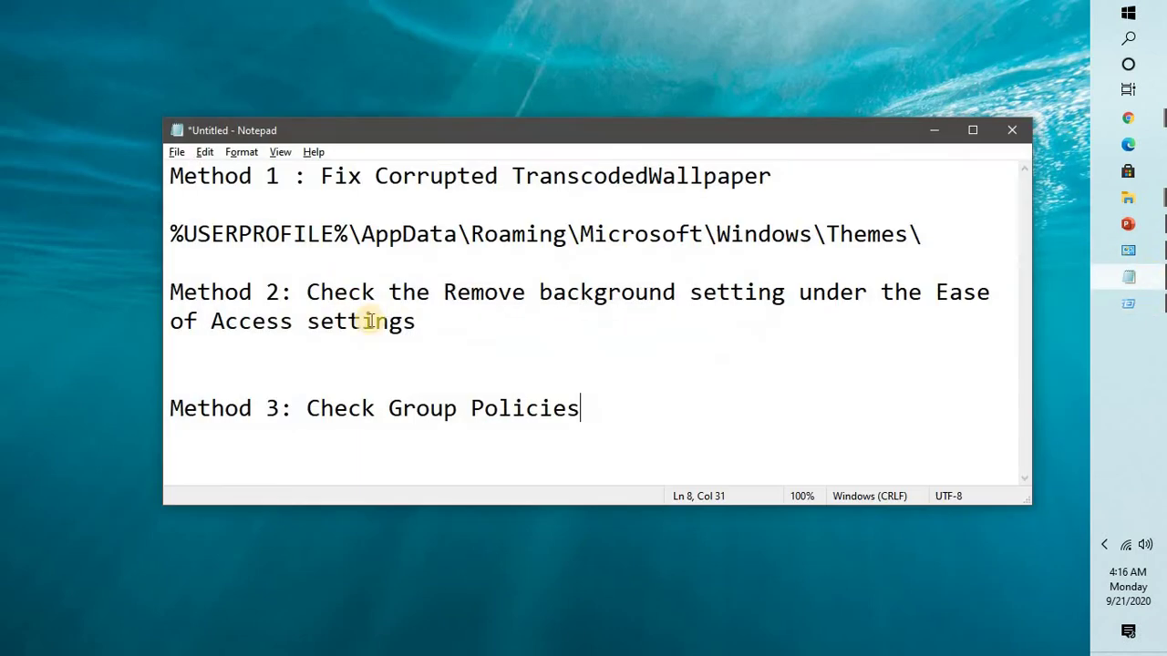
drag(211, 256, 138, 227)
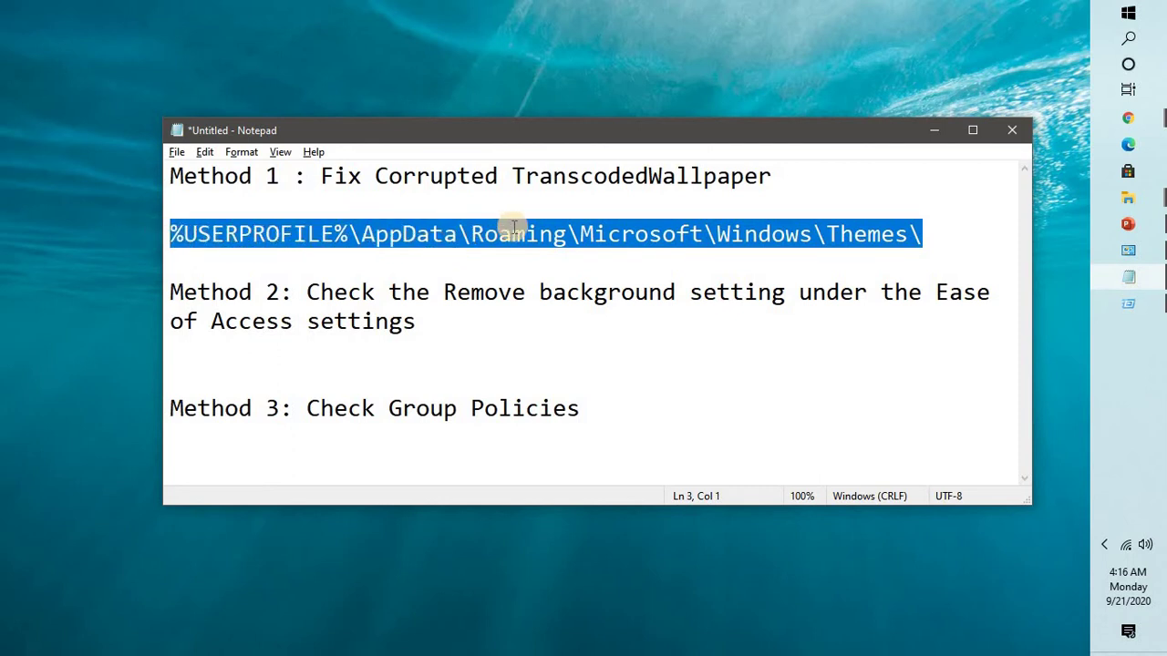
click(945, 234)
drag(945, 235, 151, 230)
key(ctrl+c)
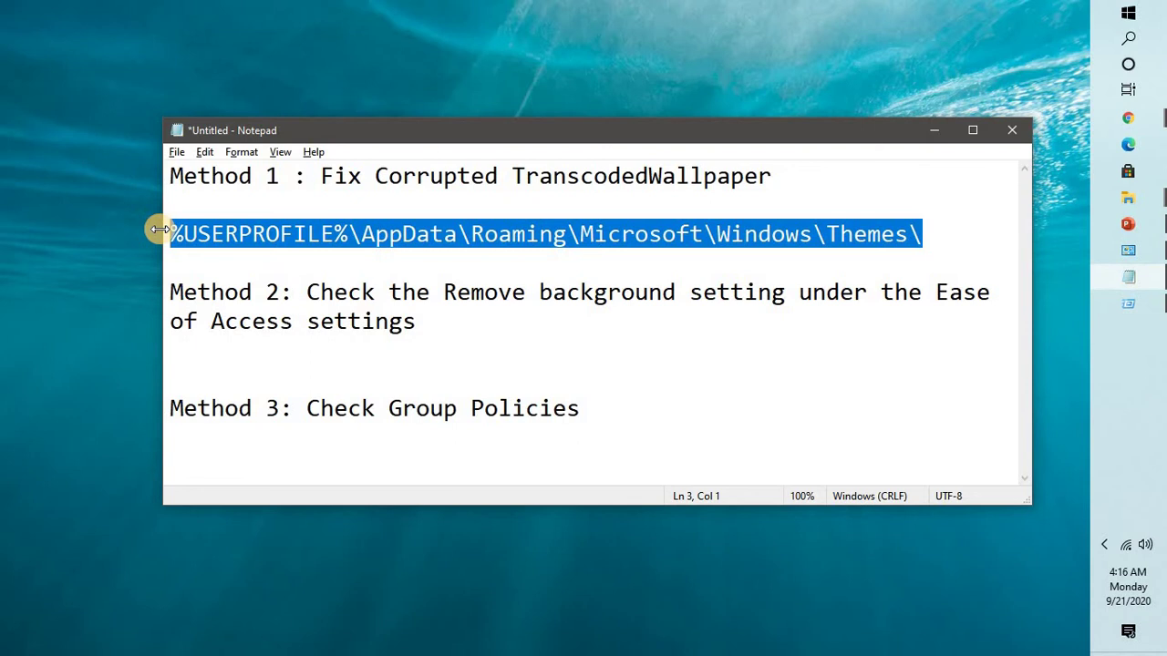
key(super+r)
Paste the Themes path into Run, open the folder, and maximize its window
click(937, 130)
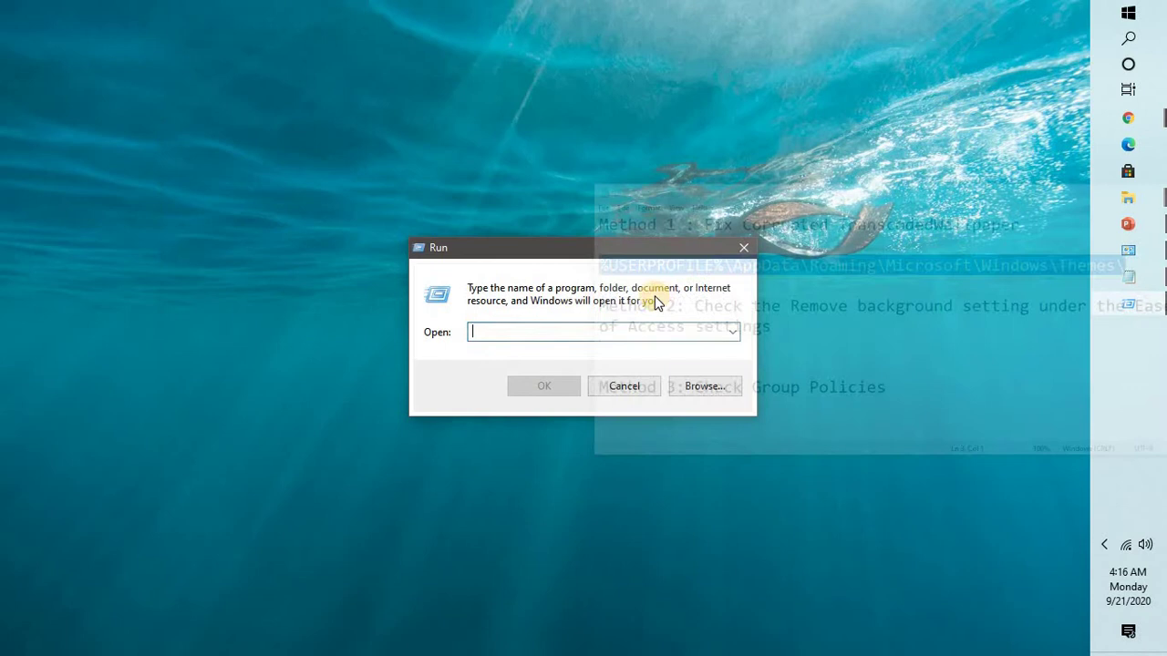
key(ctrl+v)
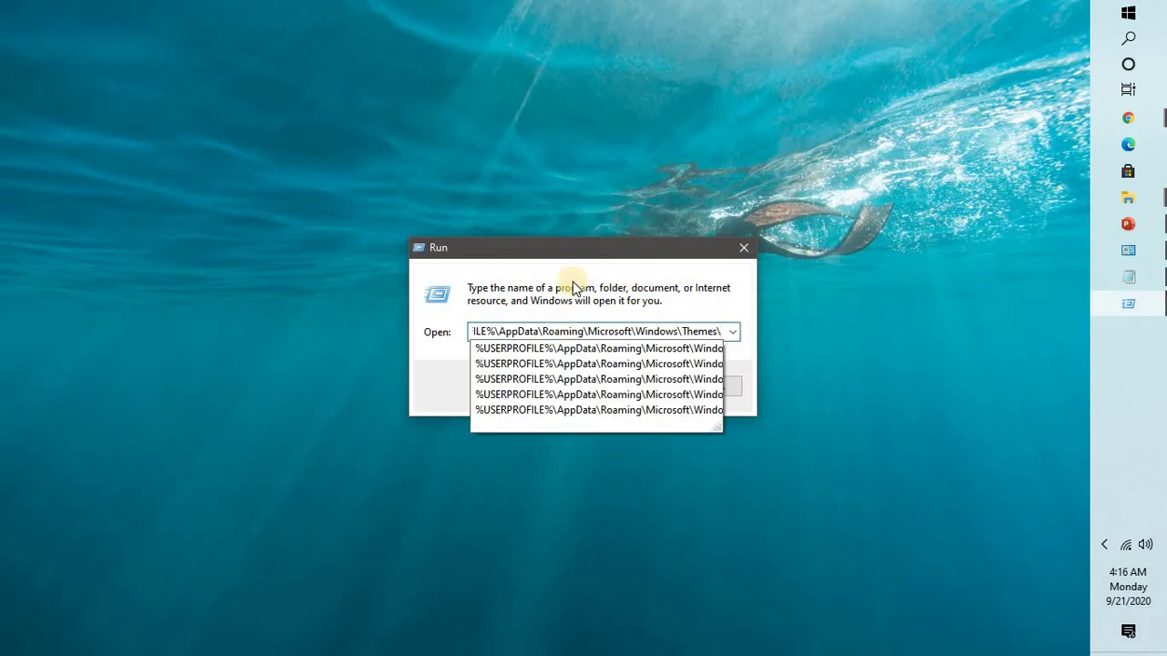
click(557, 387)
click(557, 386)
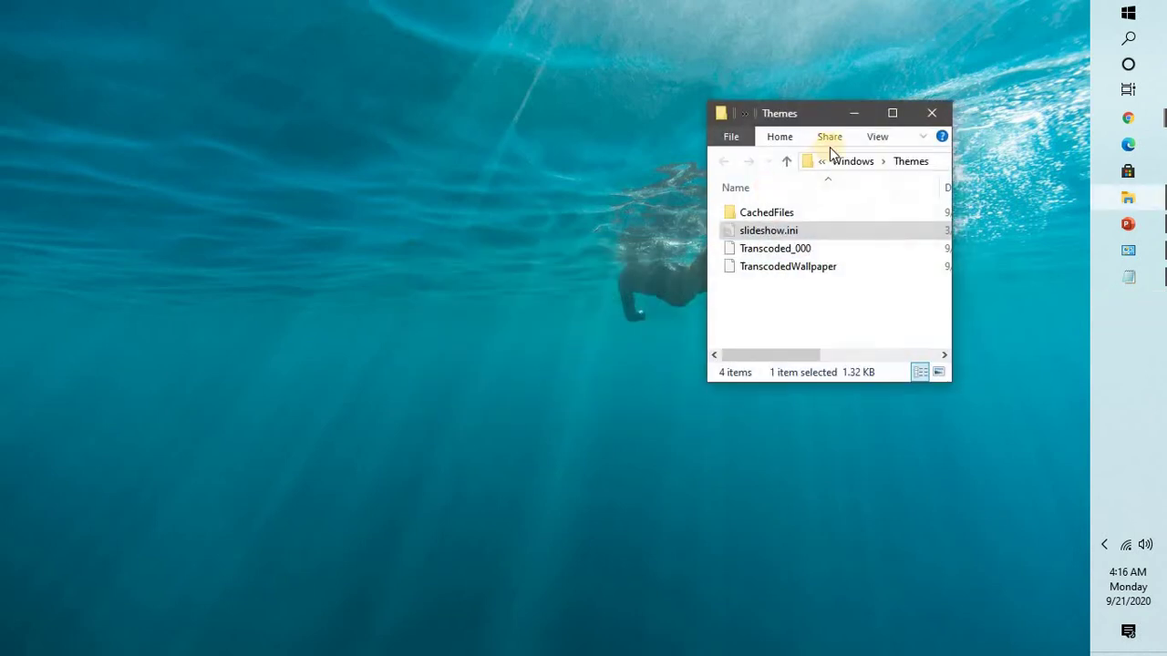
click(892, 114)
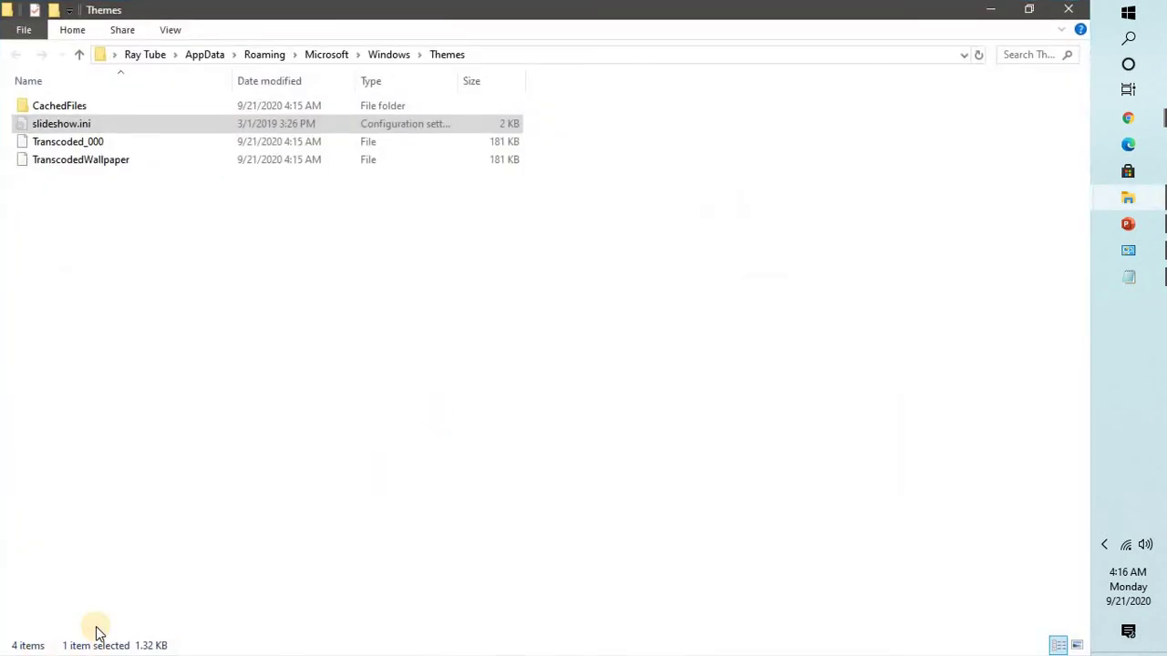
Rename the TranscodedWallpaper file to TranscodedWallpaperold
click(91, 164)
right_click(90, 161)
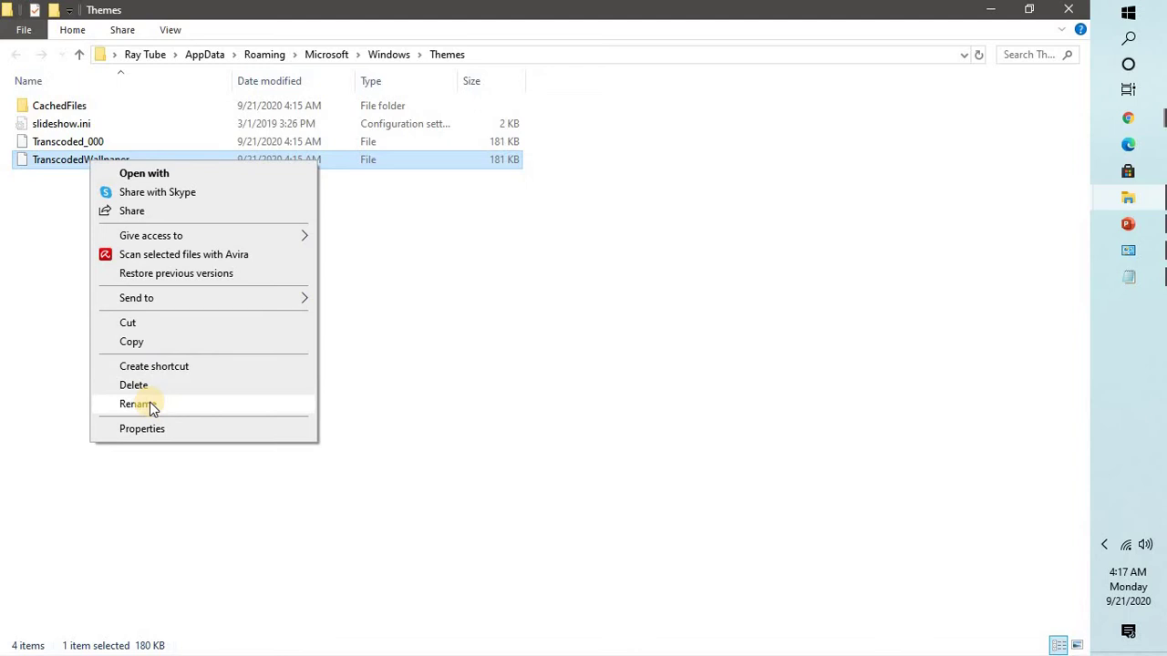
click(149, 404)
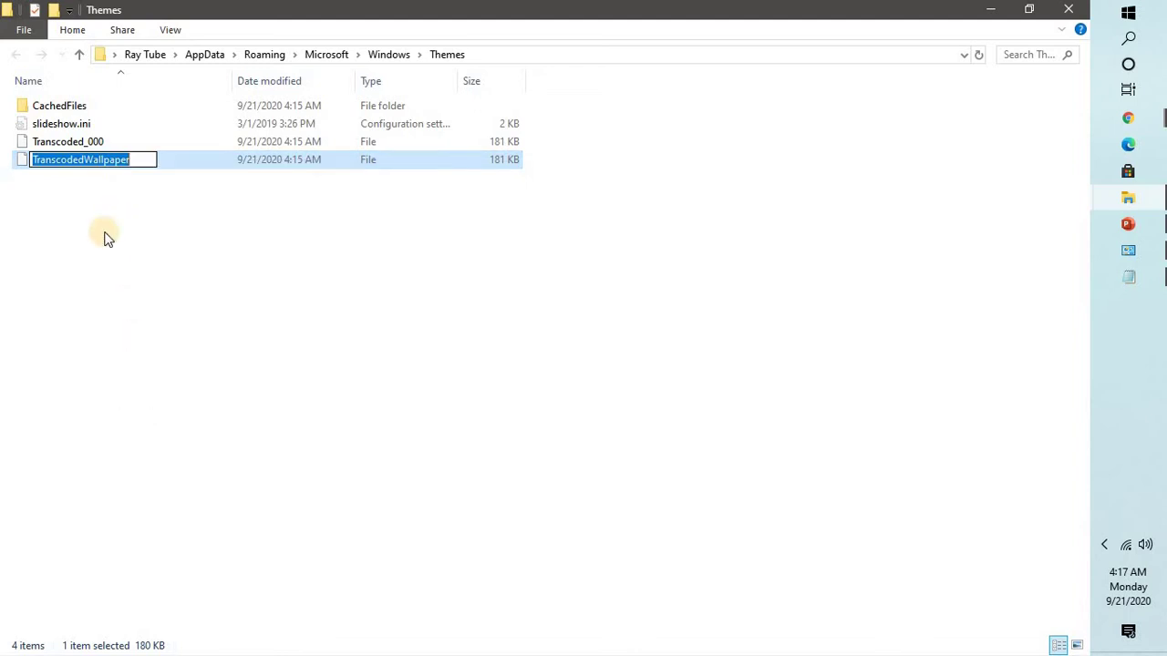
click(150, 155)
text(old)
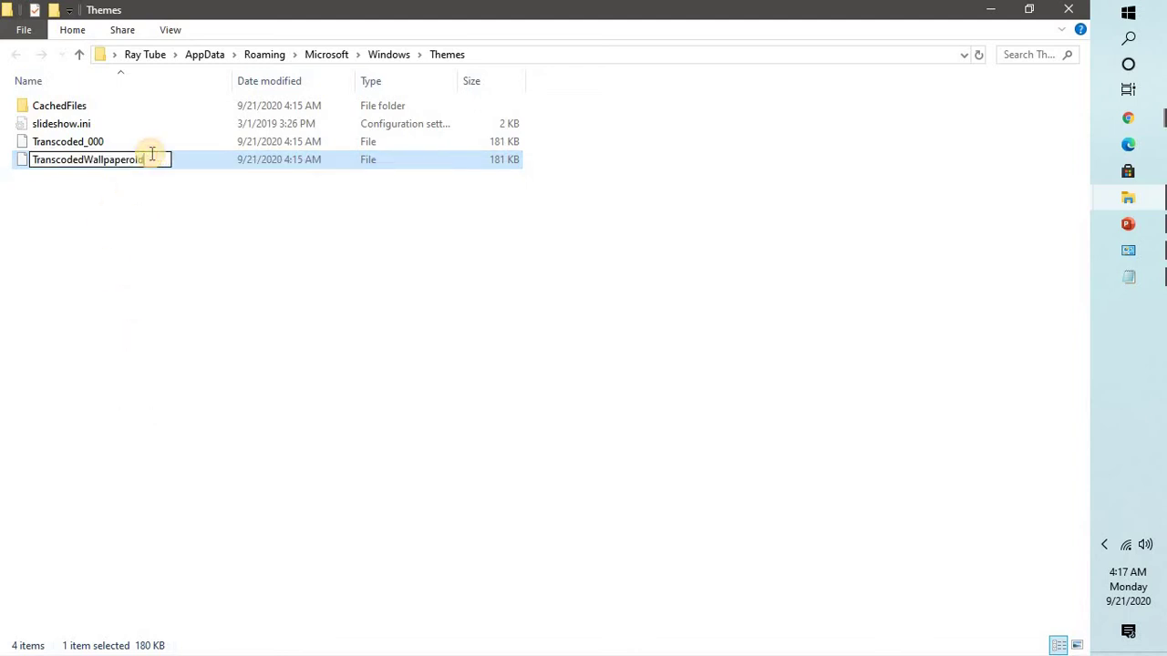
key(BackSpace)
key(BackSpace)
key(BackSpace)
text(old)
key(Return)
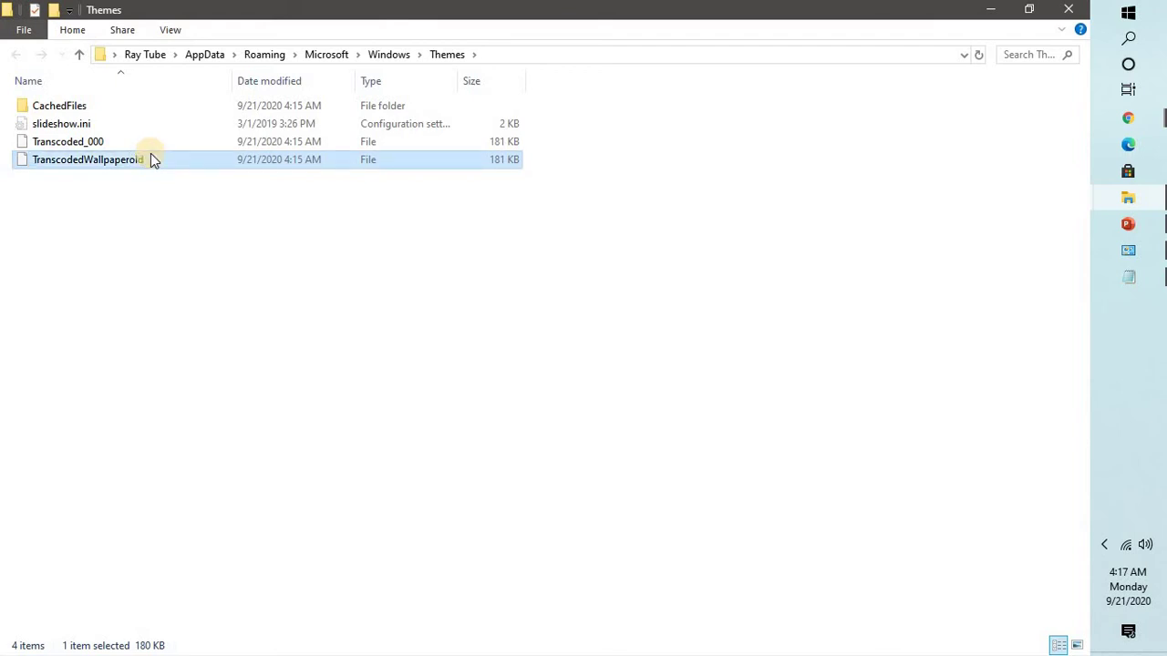
Open slideshow.ini from the Themes folder in Notepad
click(75, 128)
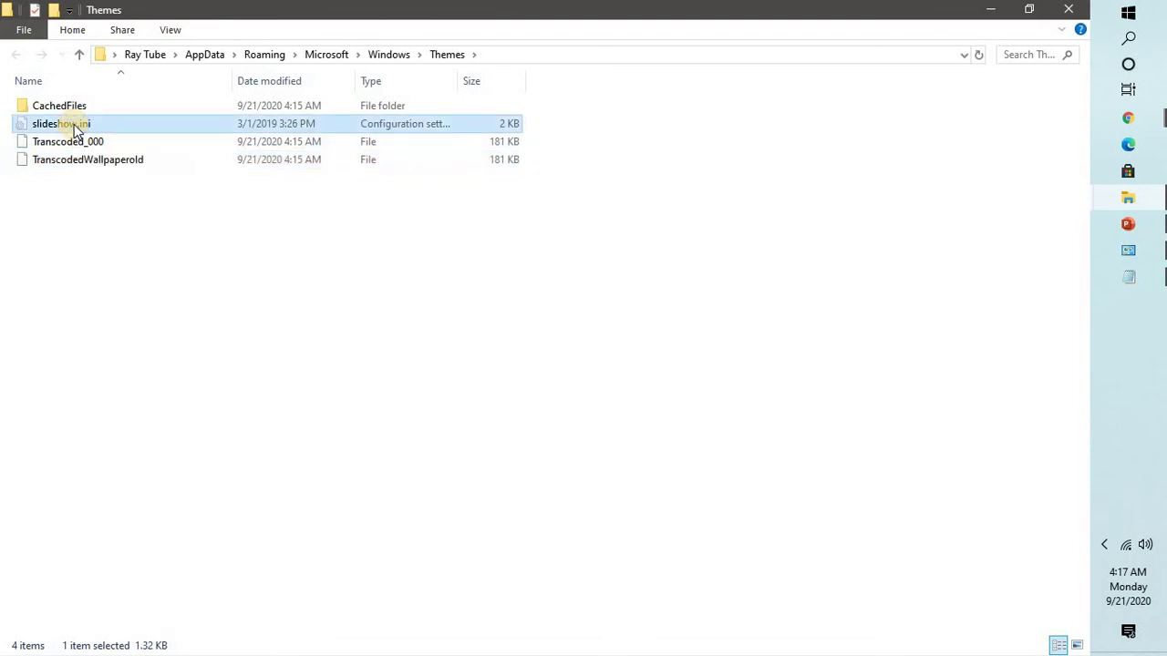
right_click(75, 128)
click(33, 256)
click(34, 183)
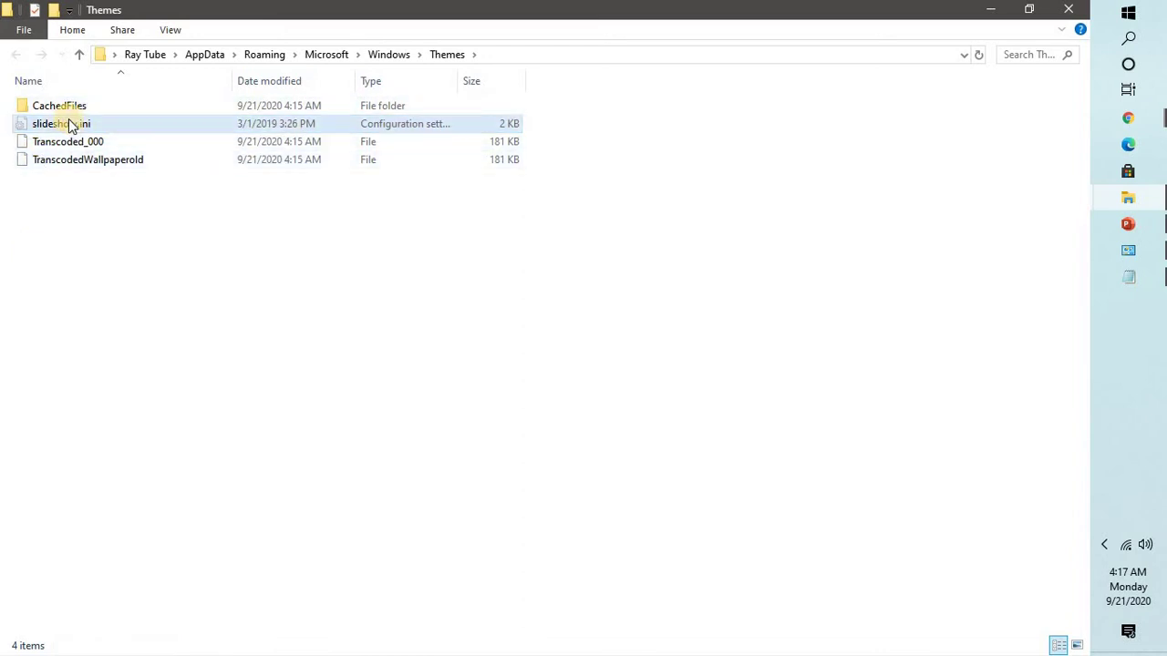
click(72, 125)
right_click(71, 124)
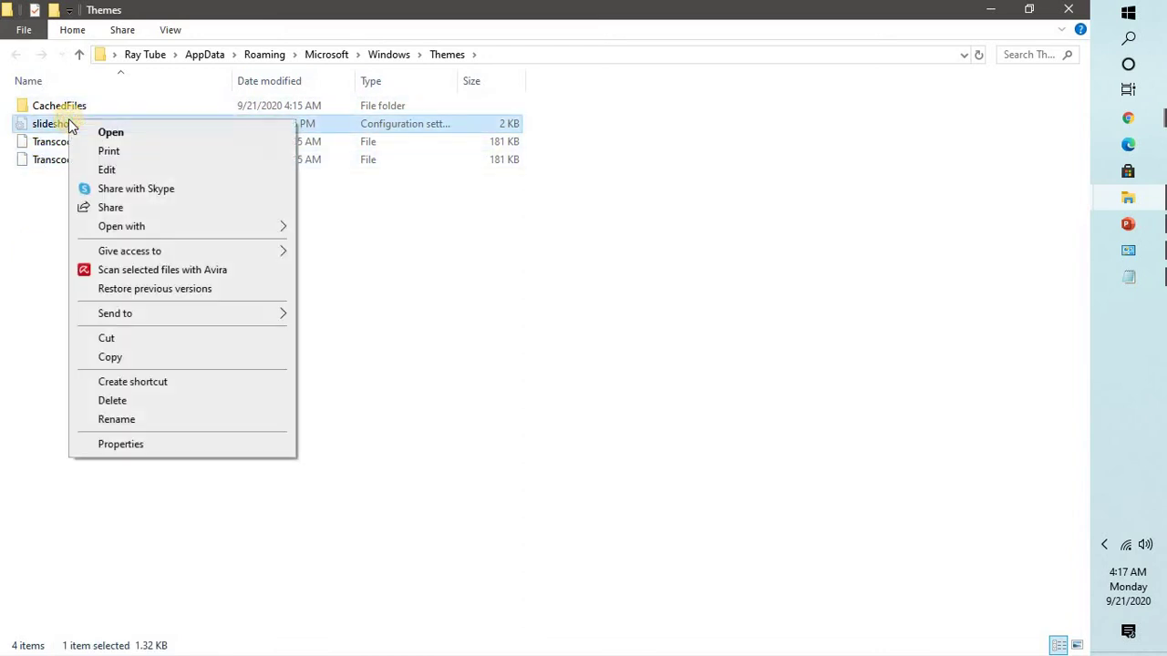
mouse_move(118, 227)
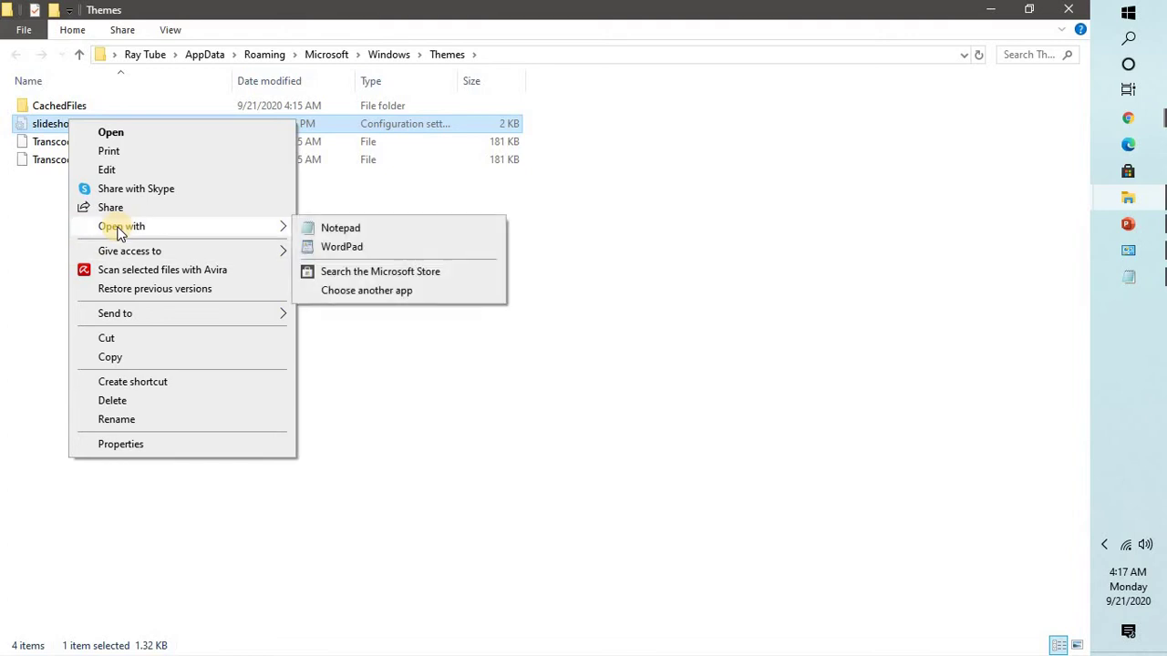
click(332, 230)
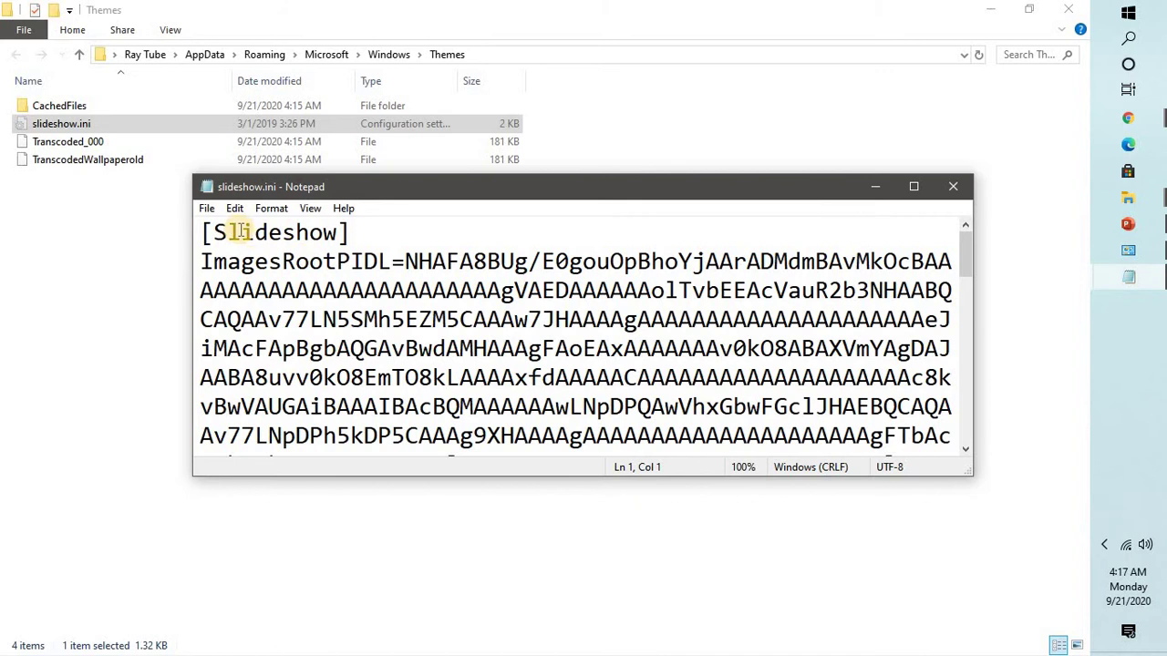
Select and delete all the text in slideshow.ini
click(210, 213)
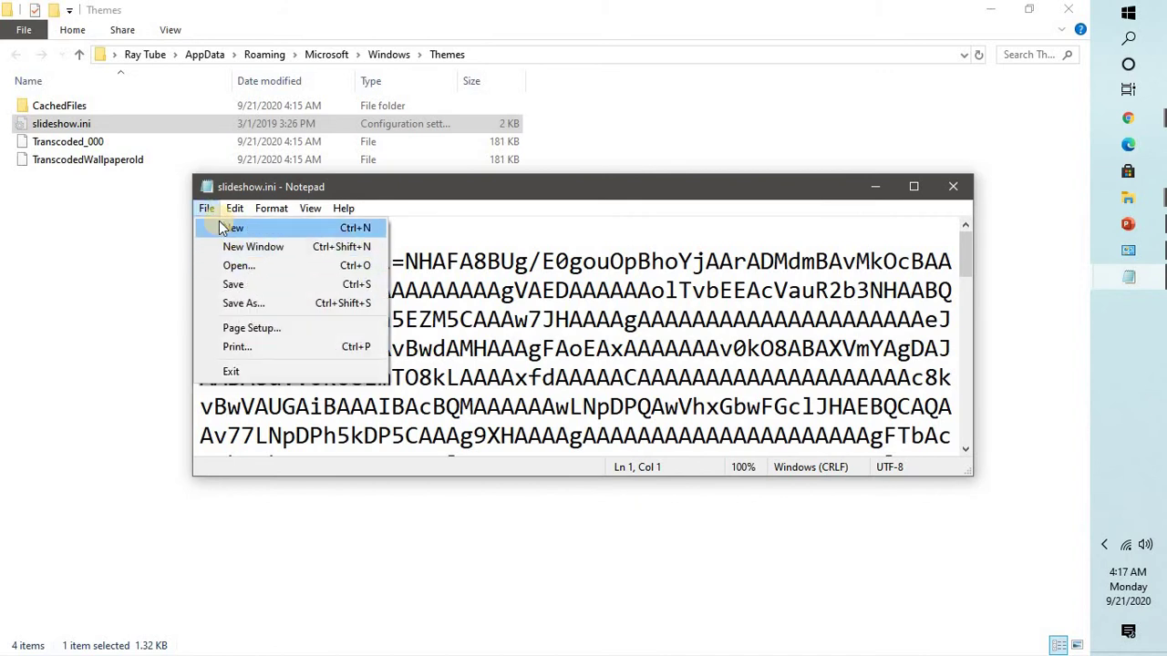
click(529, 348)
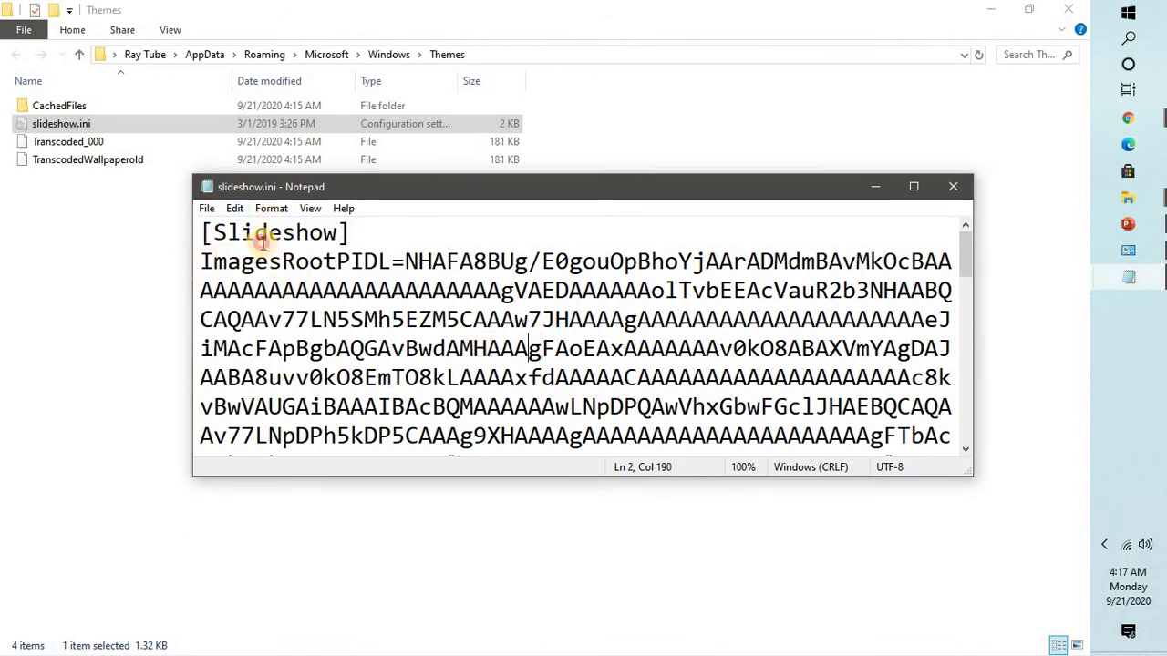
click(265, 235)
key(ctrl+a)
scroll(263, 238, up, 7)
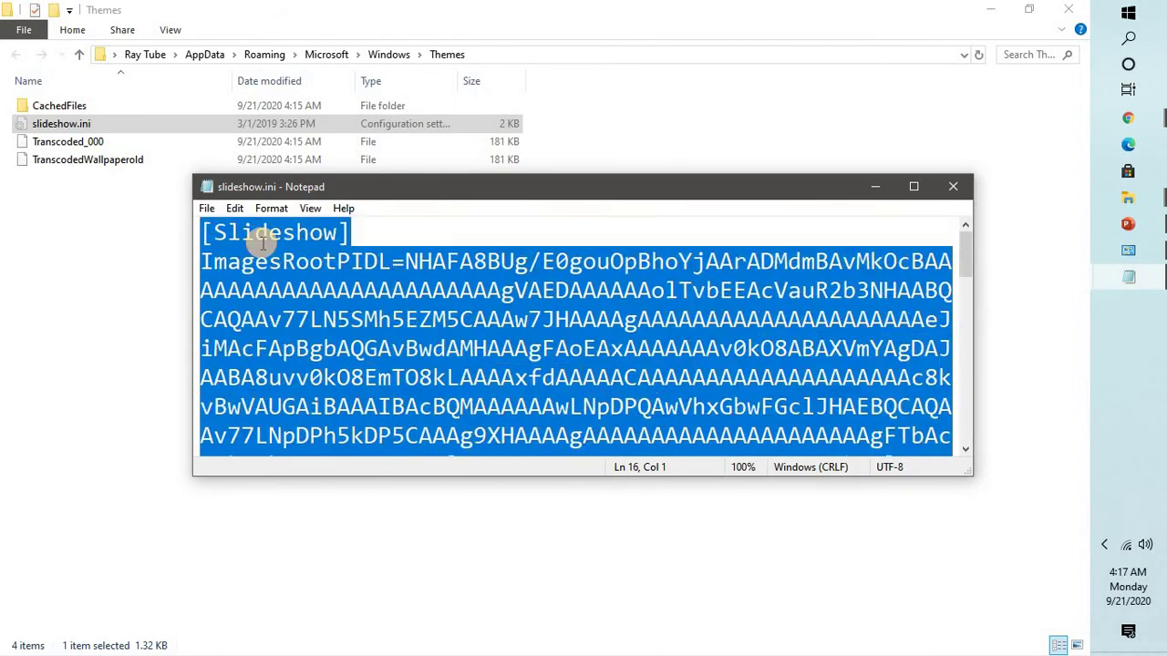
key(BackSpace)
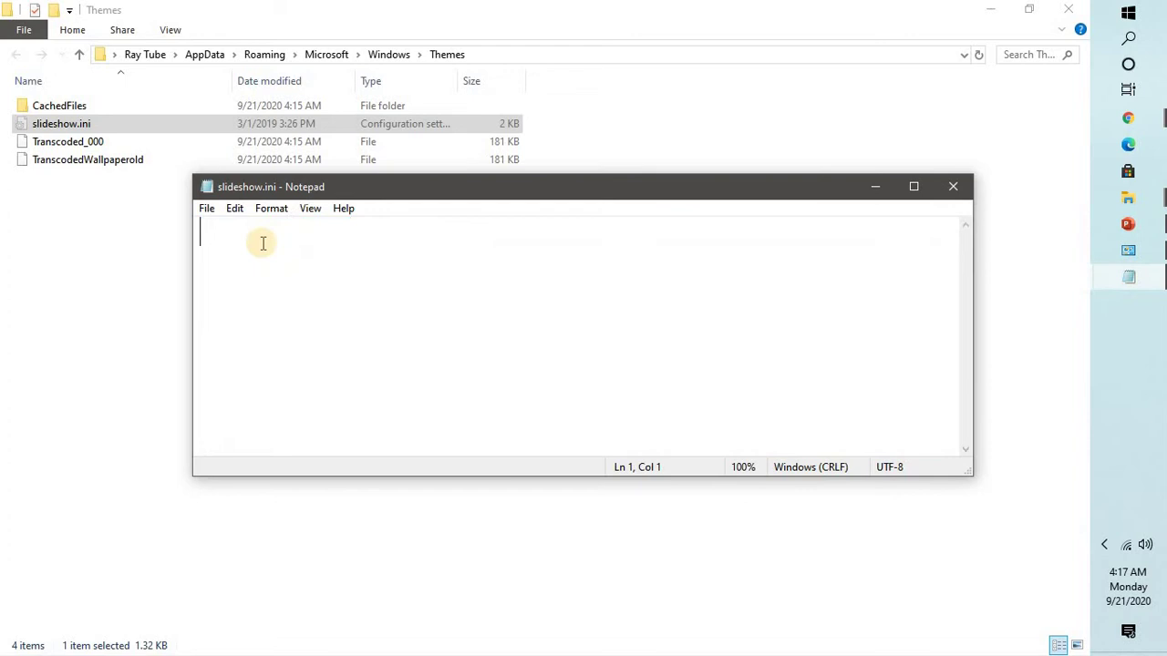
Save the empty slideshow.ini and close Notepad
click(207, 208)
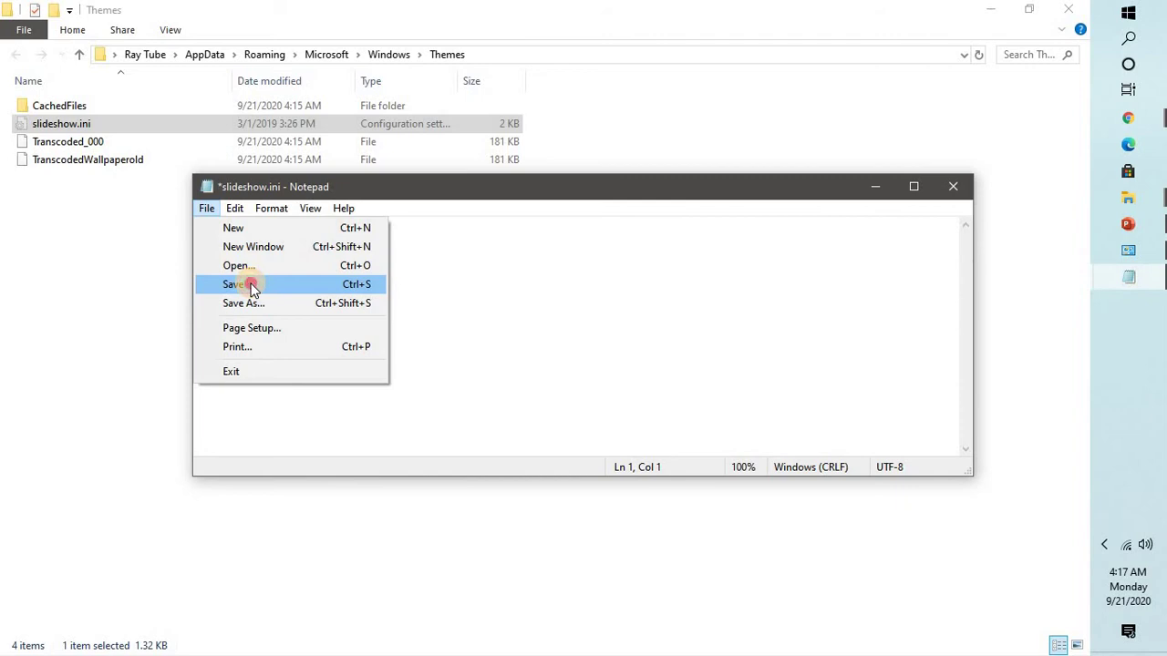
click(252, 287)
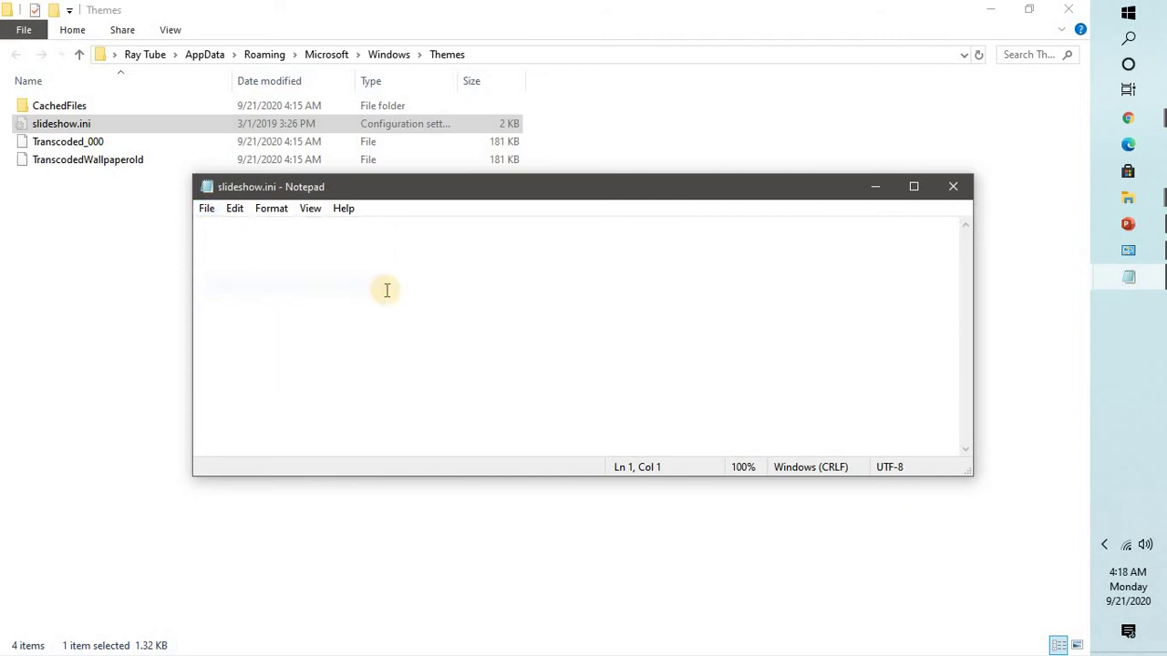
click(954, 195)
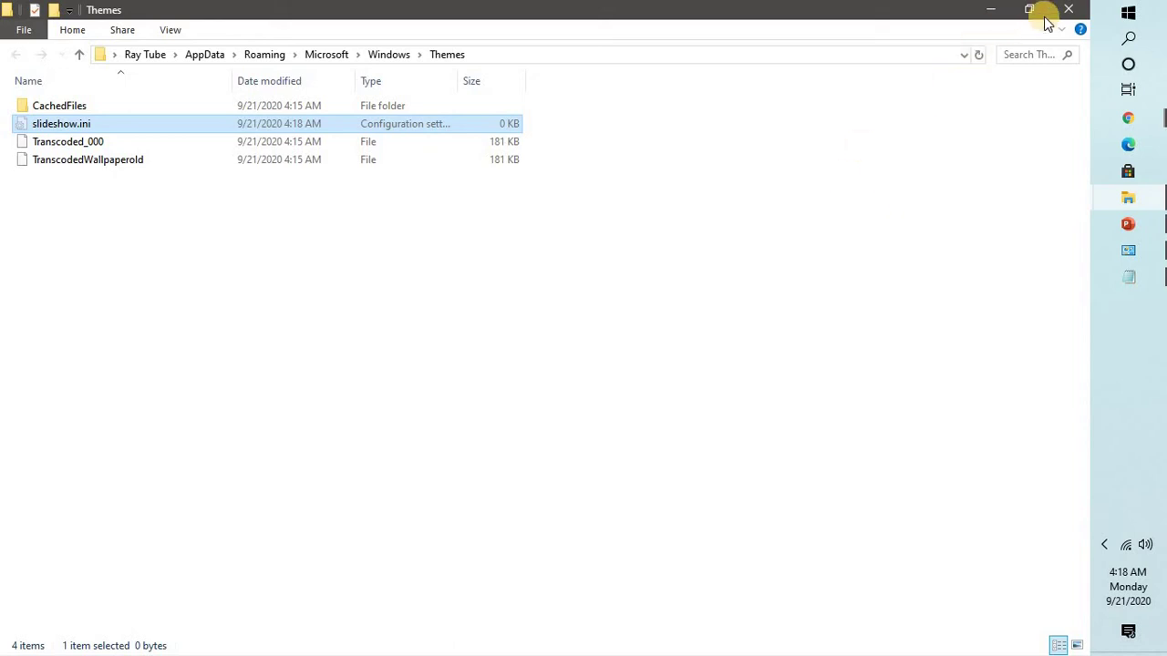
Launch Control Panel with the 'control' Run command and maximize it
key(super+d)
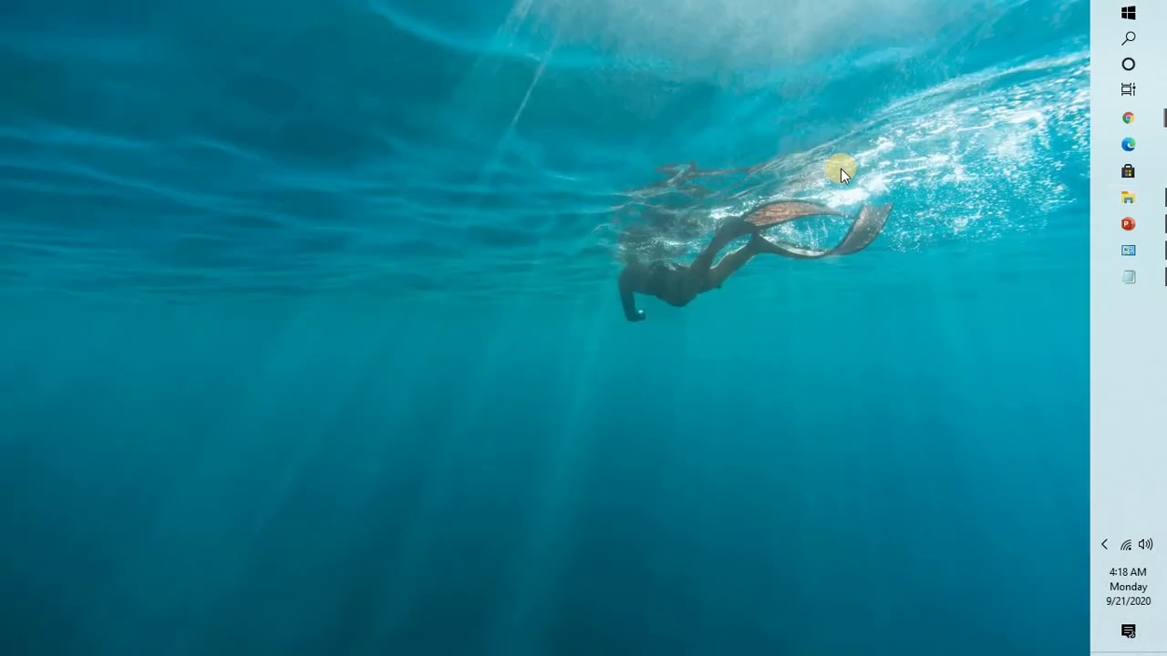
key(super+r)
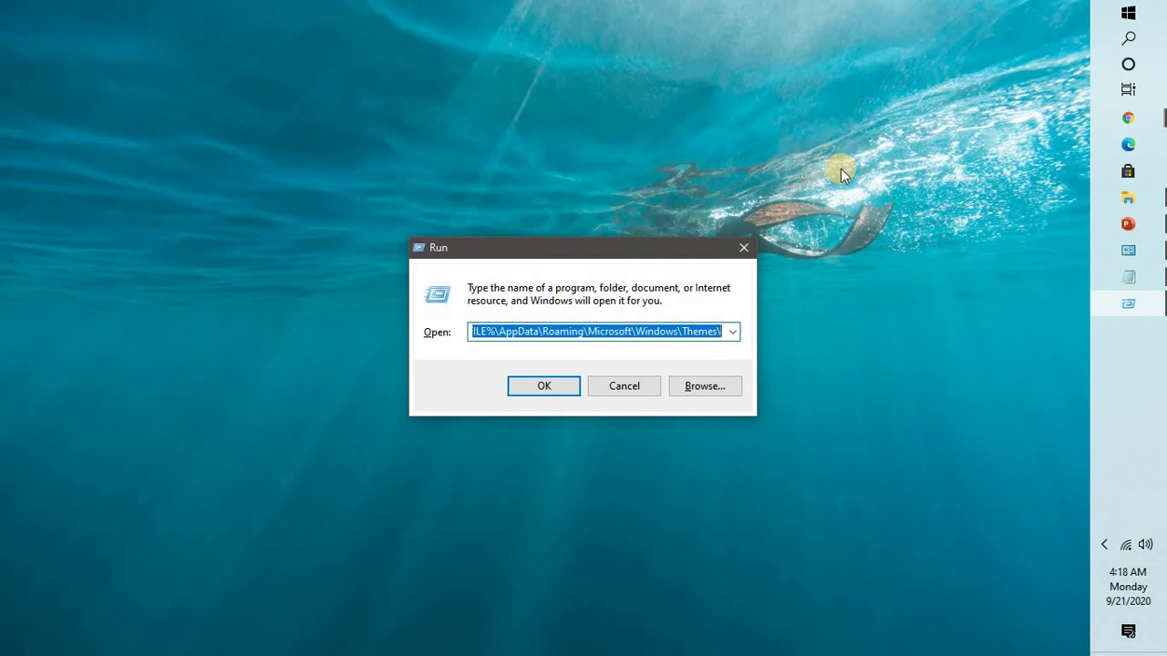
text(control)
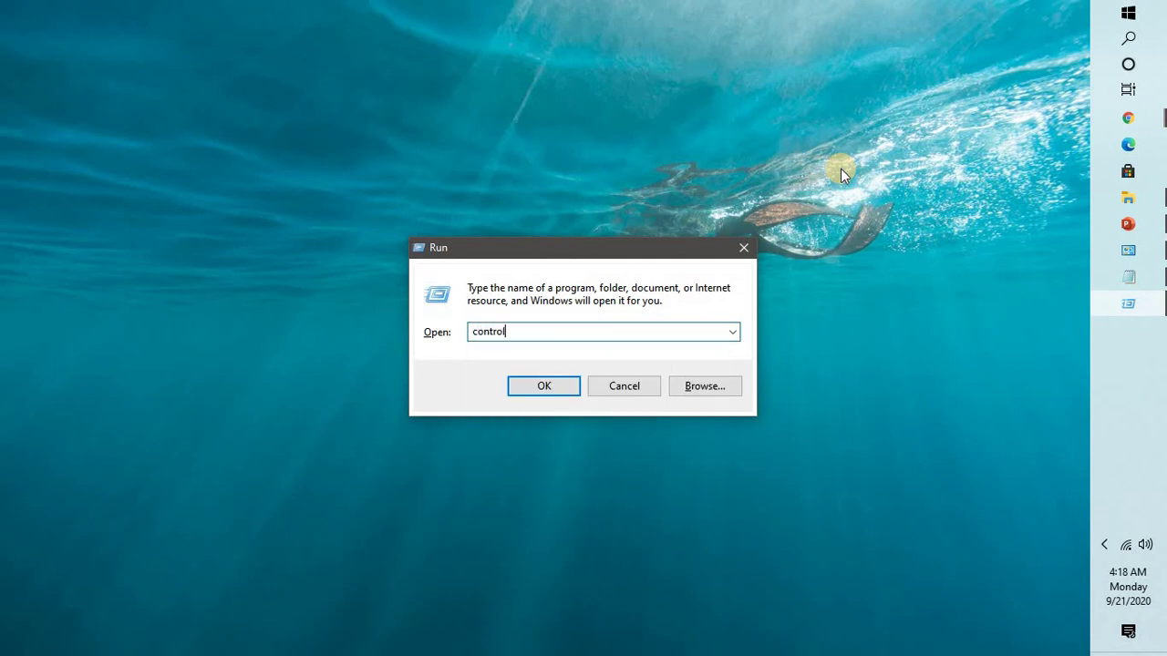
key(Return)
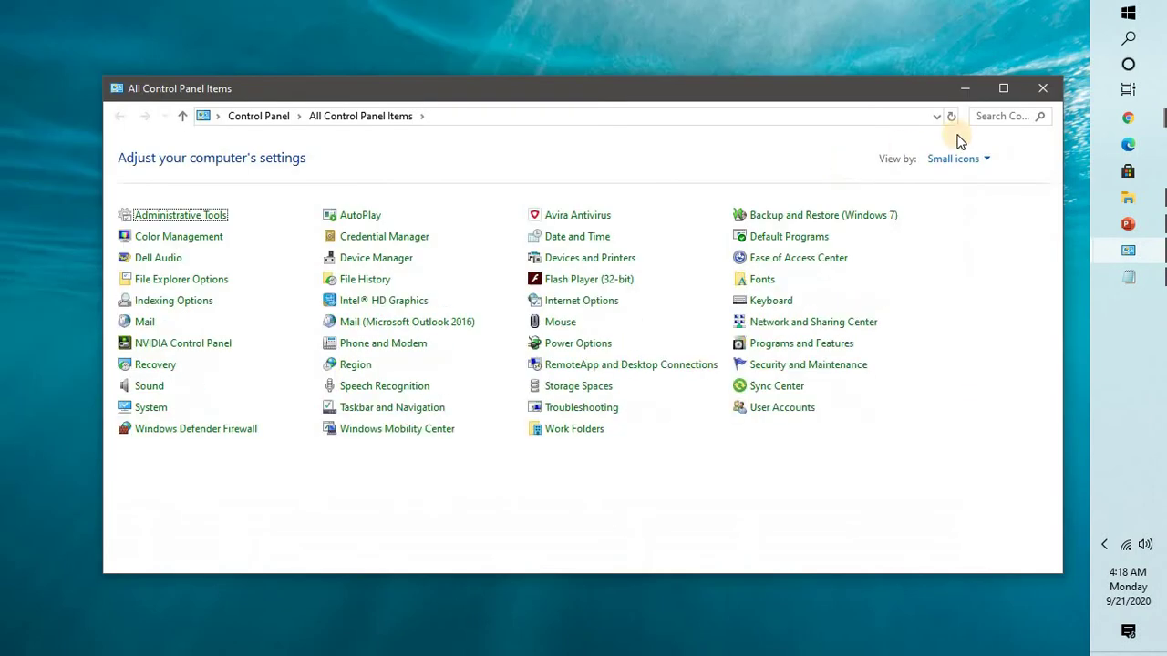
click(1004, 89)
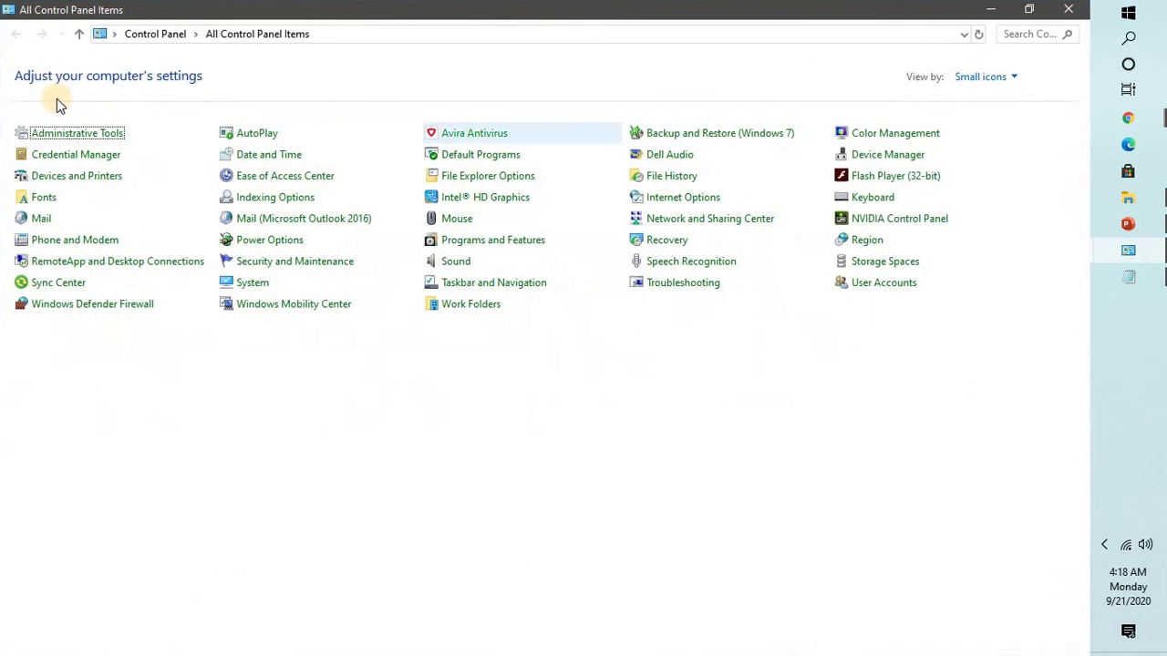
Set View by to Small icons, after trying Large icons and Category
click(976, 79)
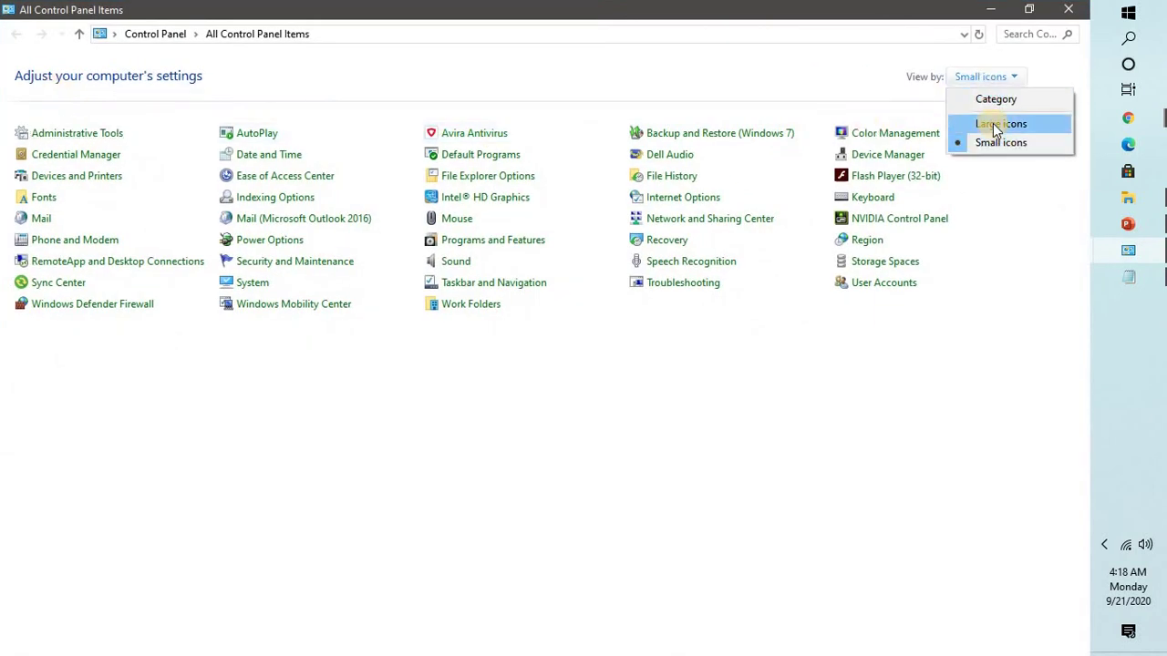
click(992, 124)
click(986, 78)
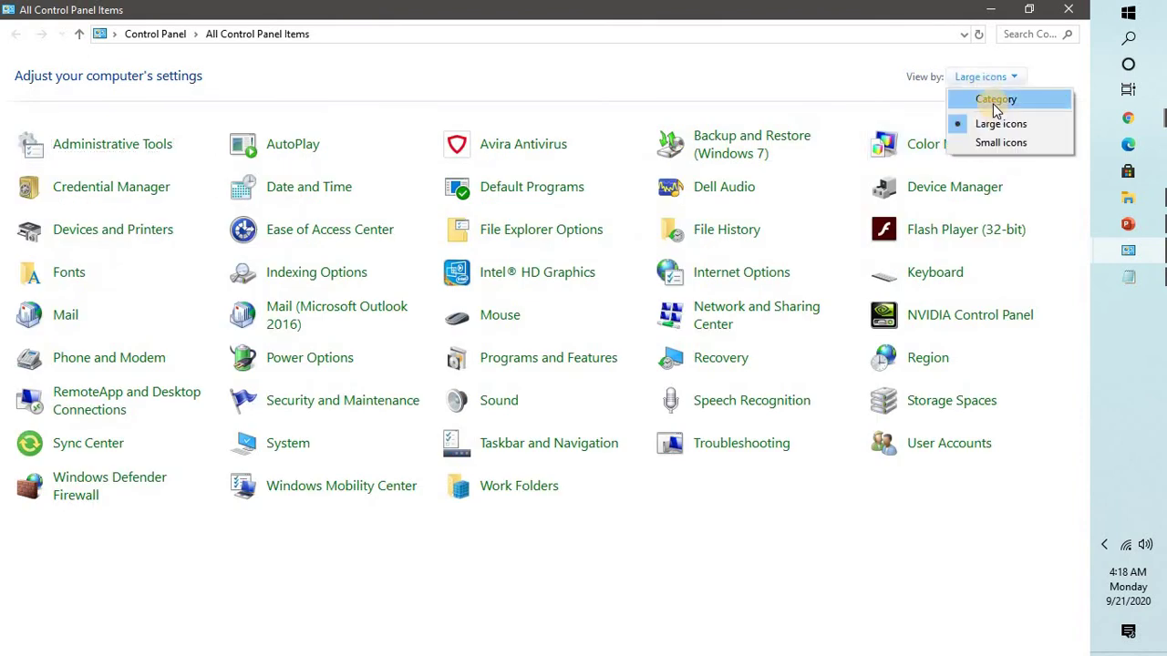
click(993, 100)
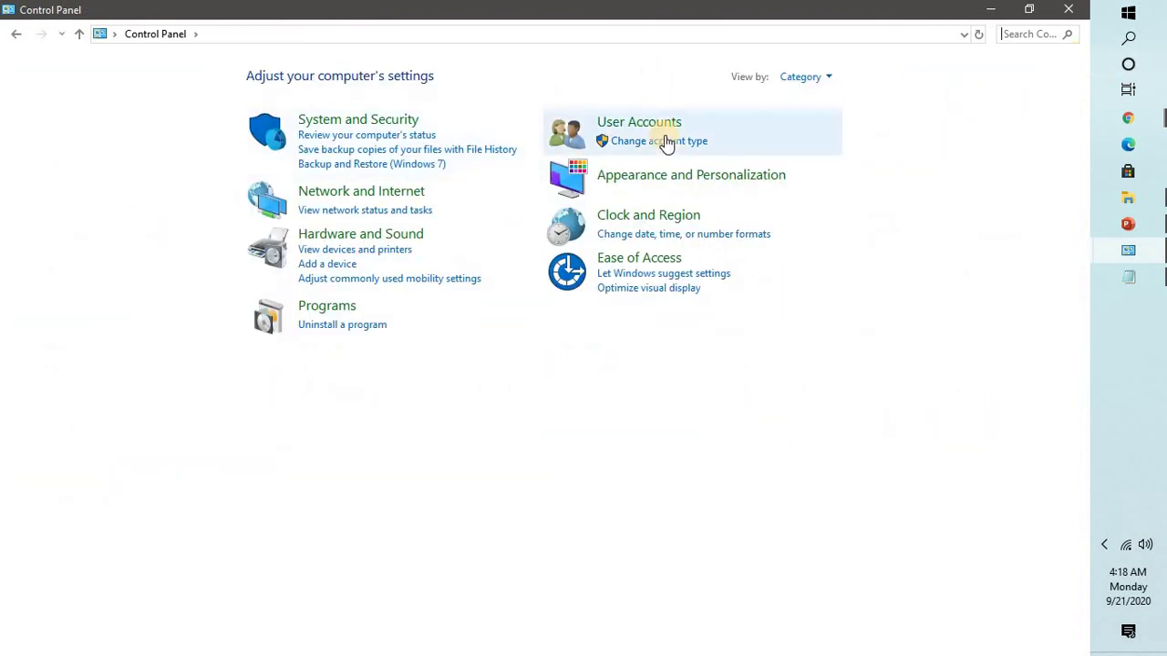
click(828, 78)
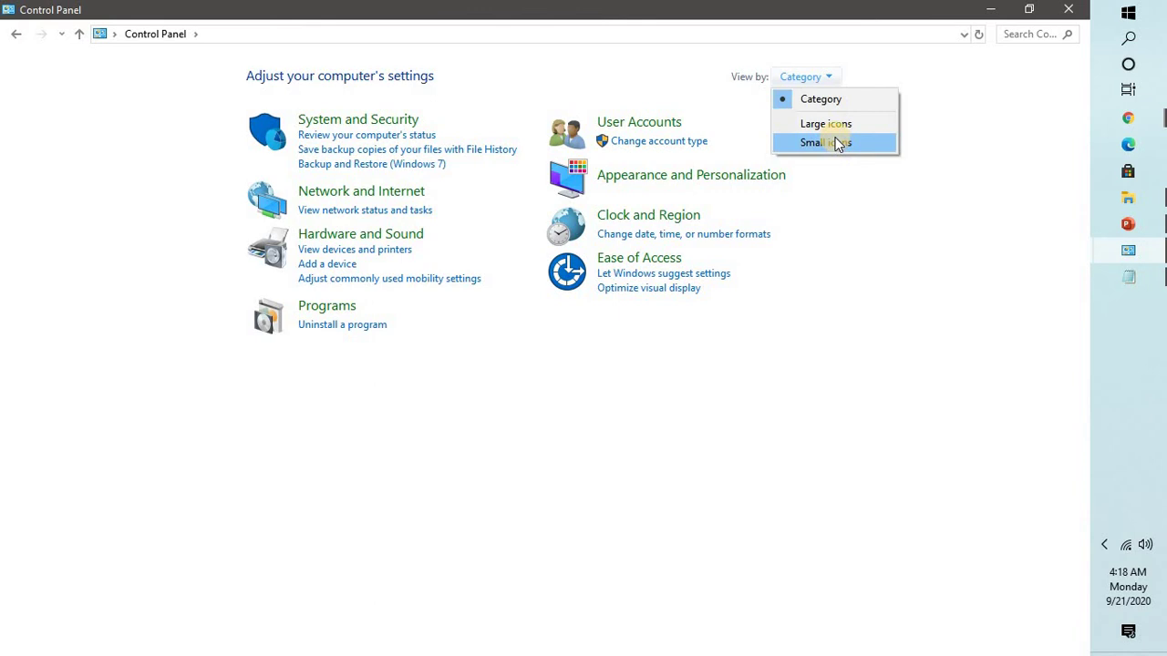
click(837, 140)
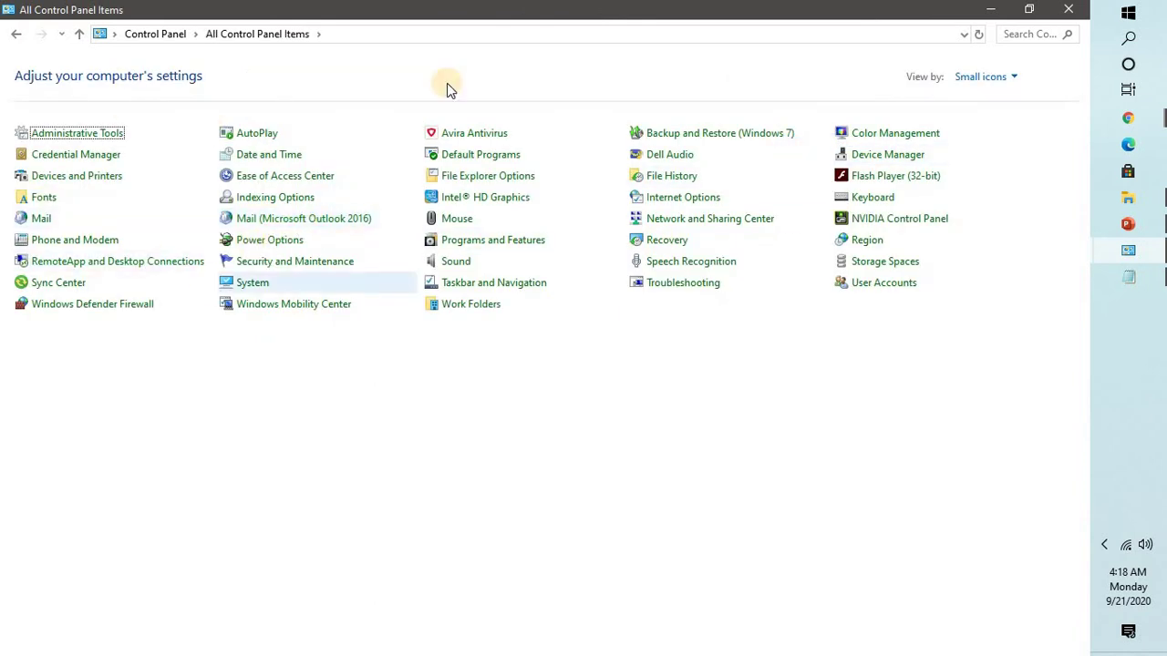
In Ease of Access Center, uncheck 'Always read this section aloud' and open 'Make the computer easier to see'
click(277, 176)
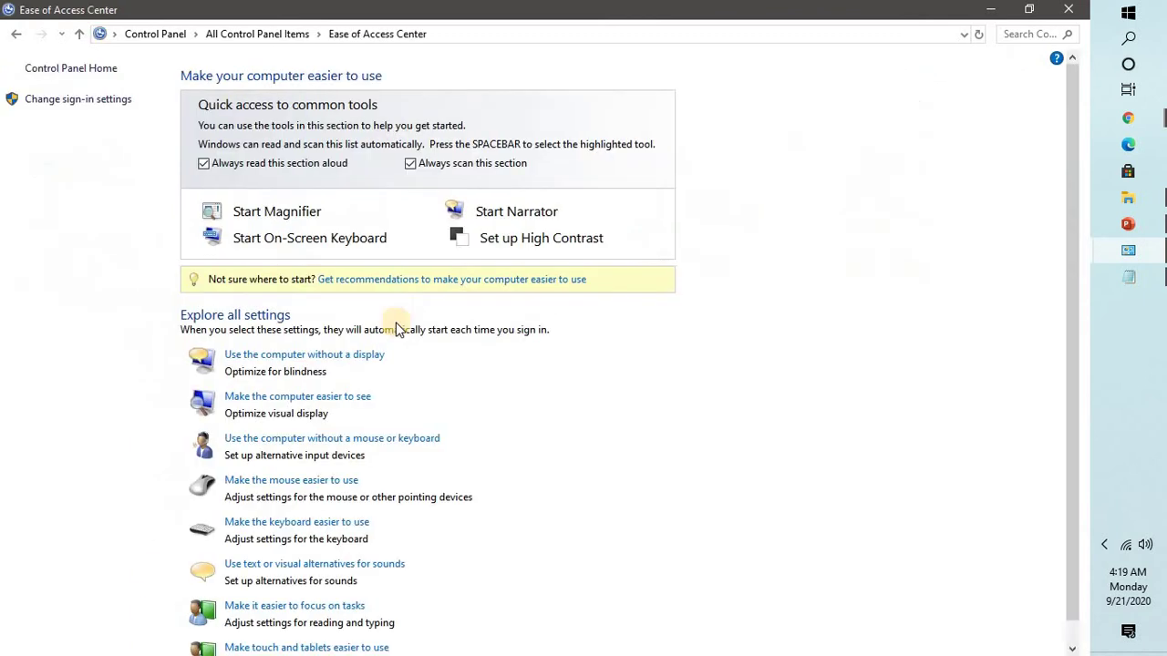
click(215, 164)
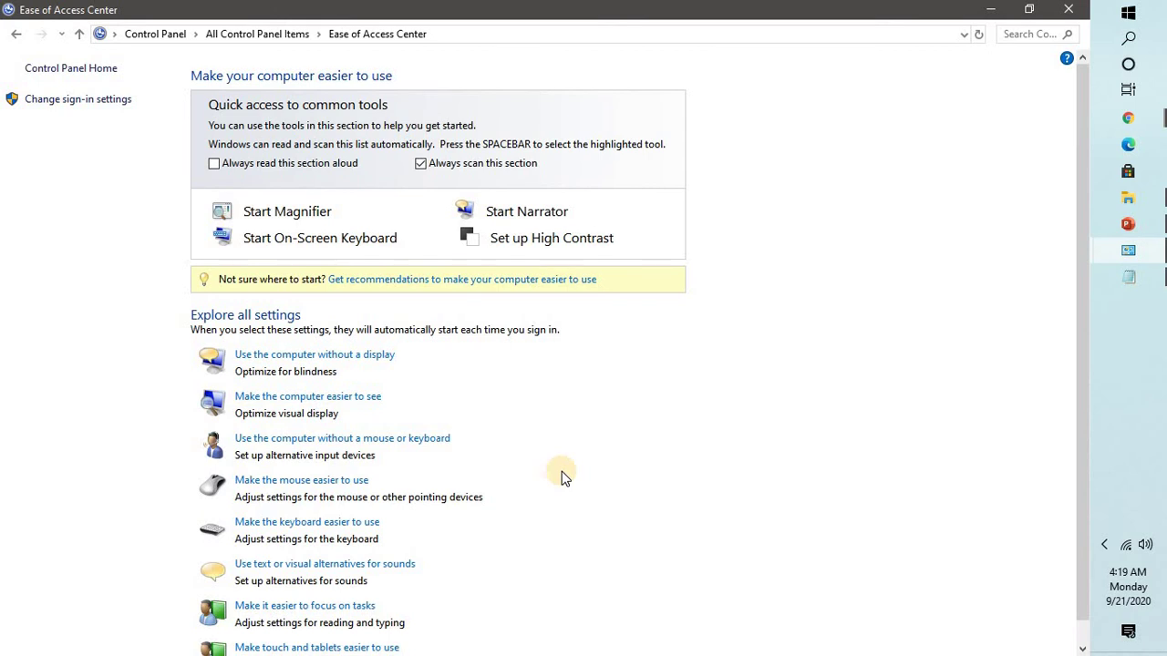
click(307, 395)
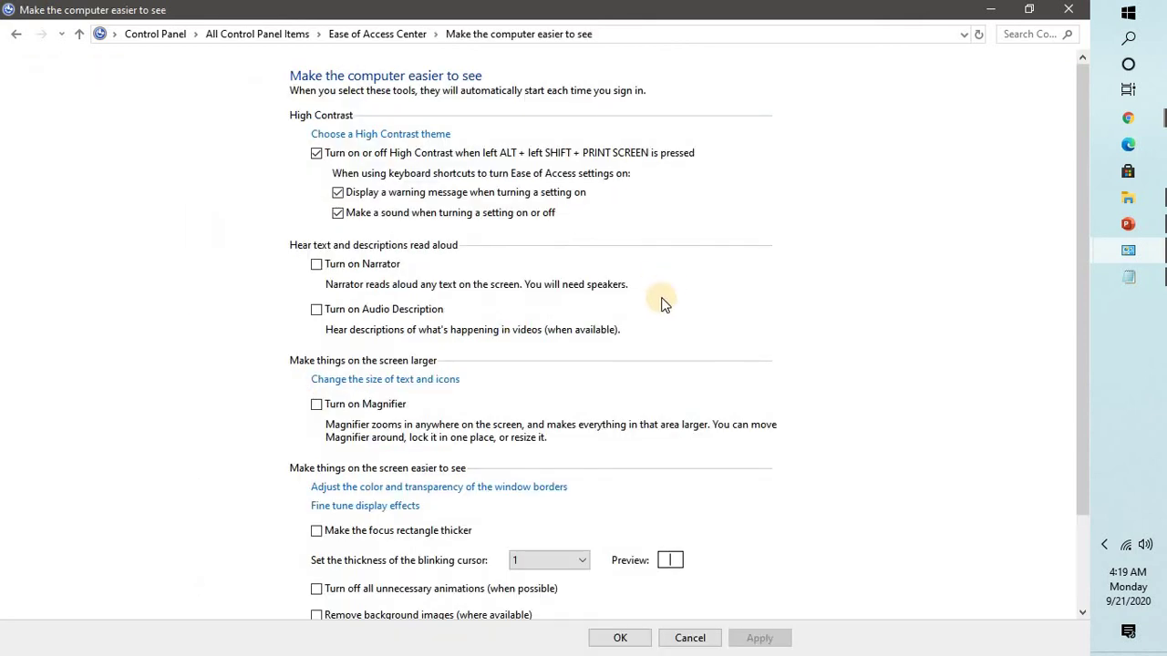
scroll(663, 305, down, 2)
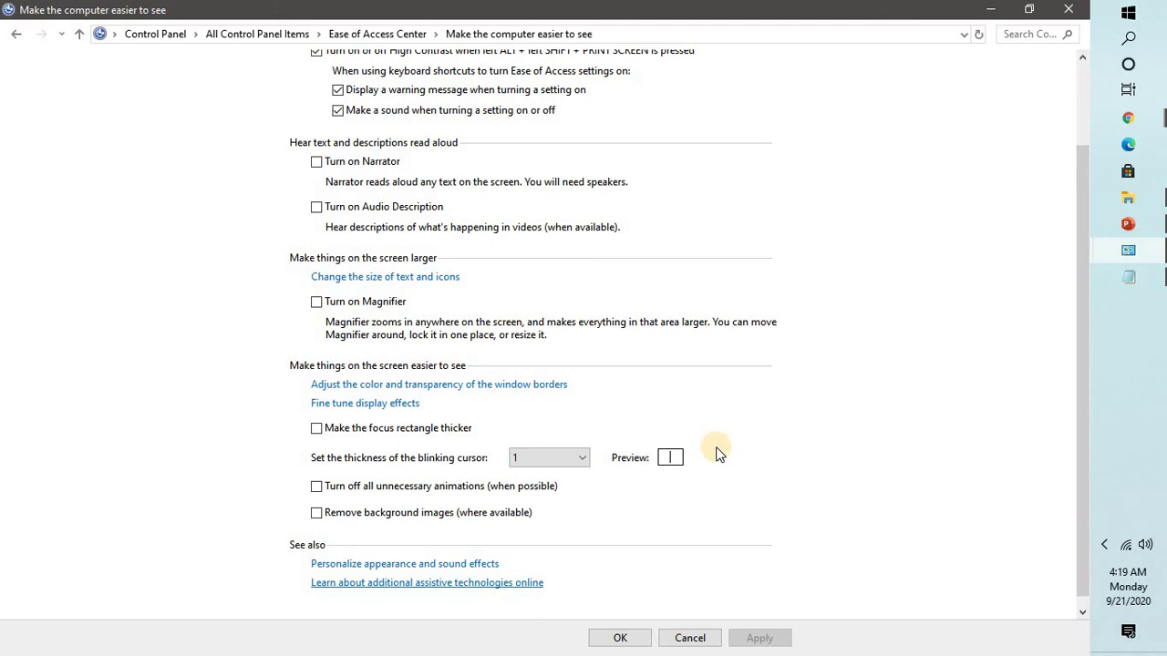
scroll(718, 454, down, 1)
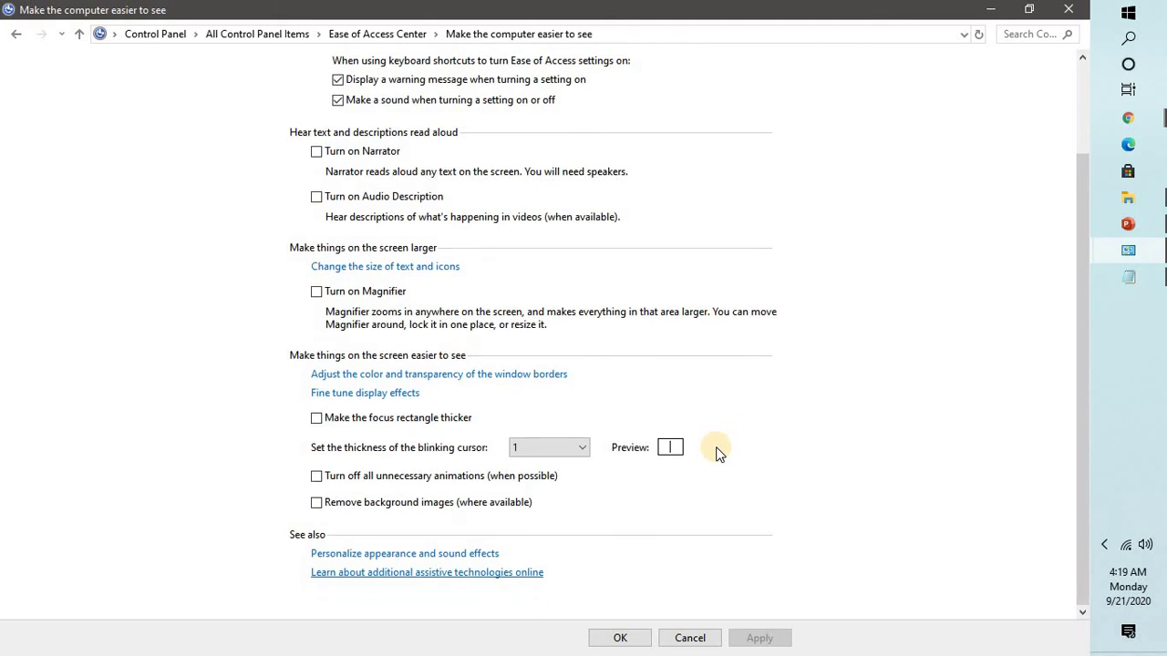
click(1129, 276)
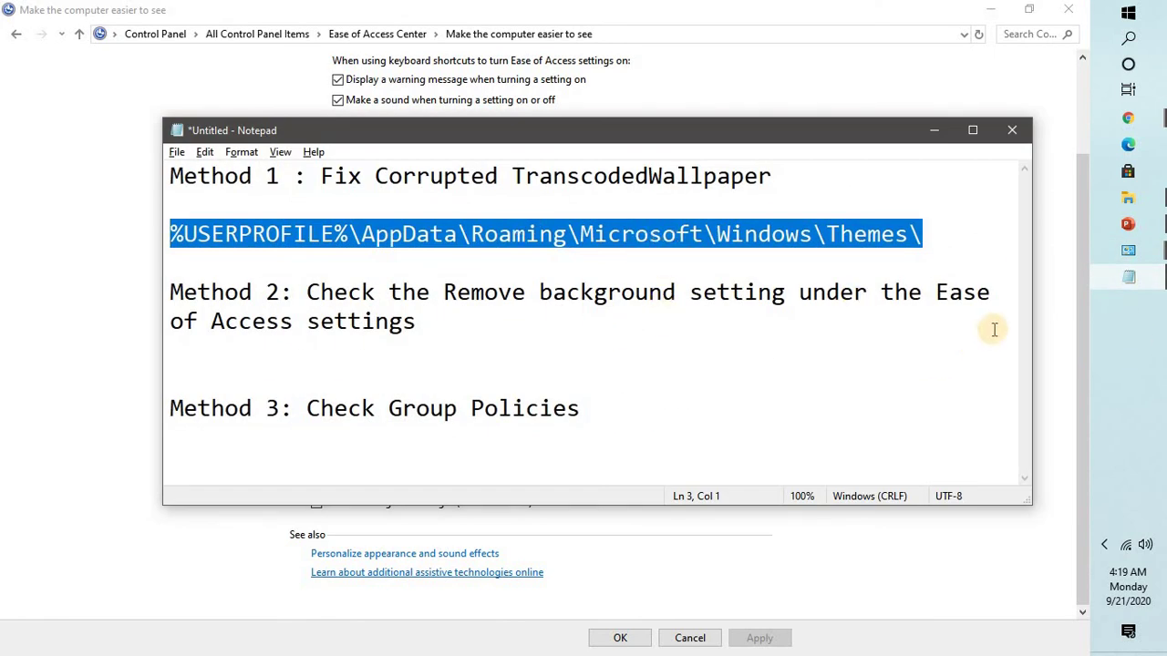
click(1054, 326)
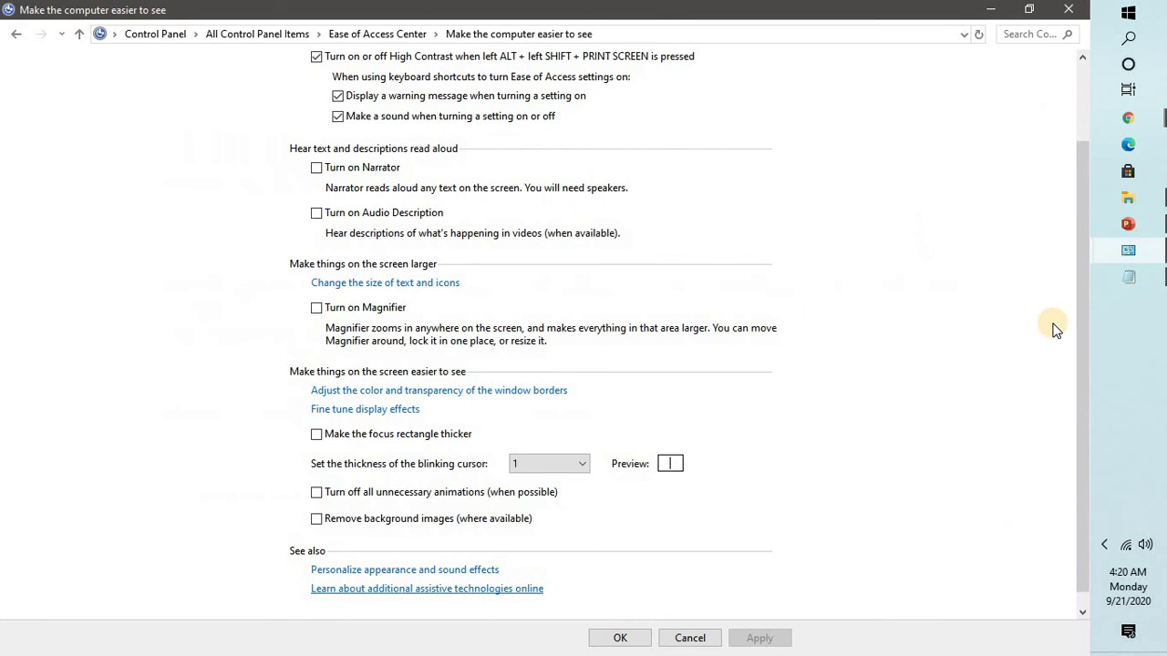